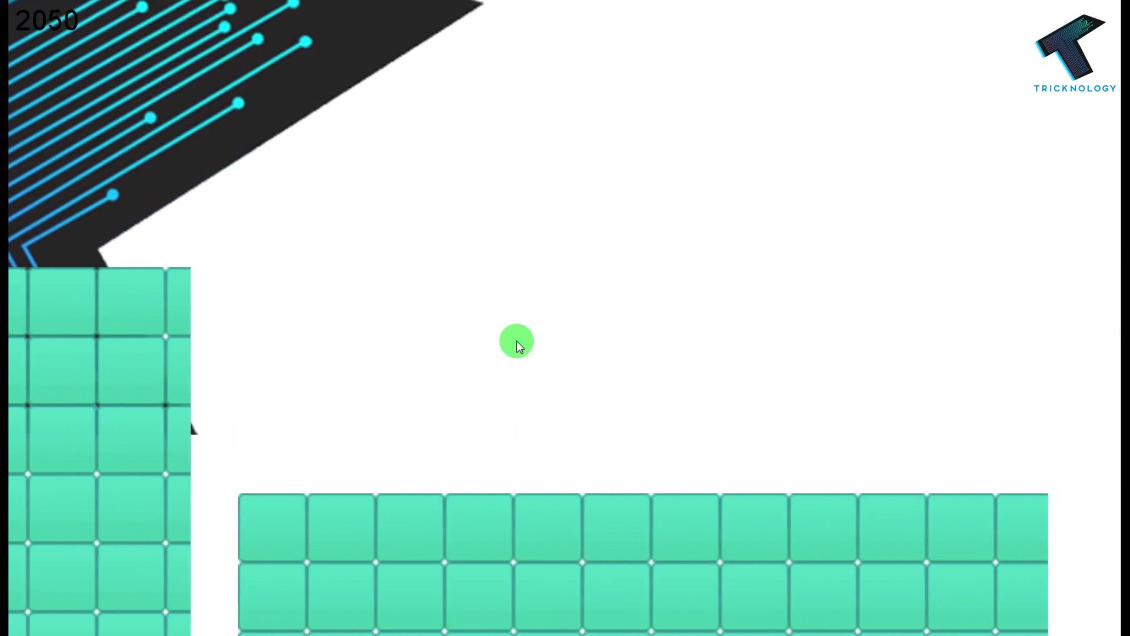
left_click(517, 340)
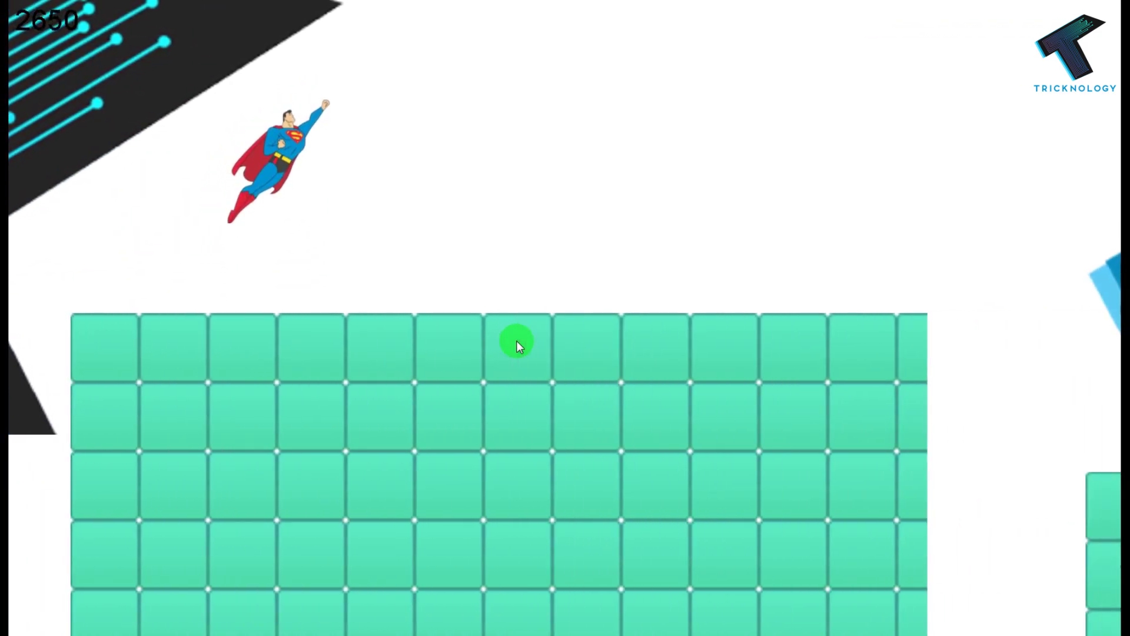
left_click(517, 340)
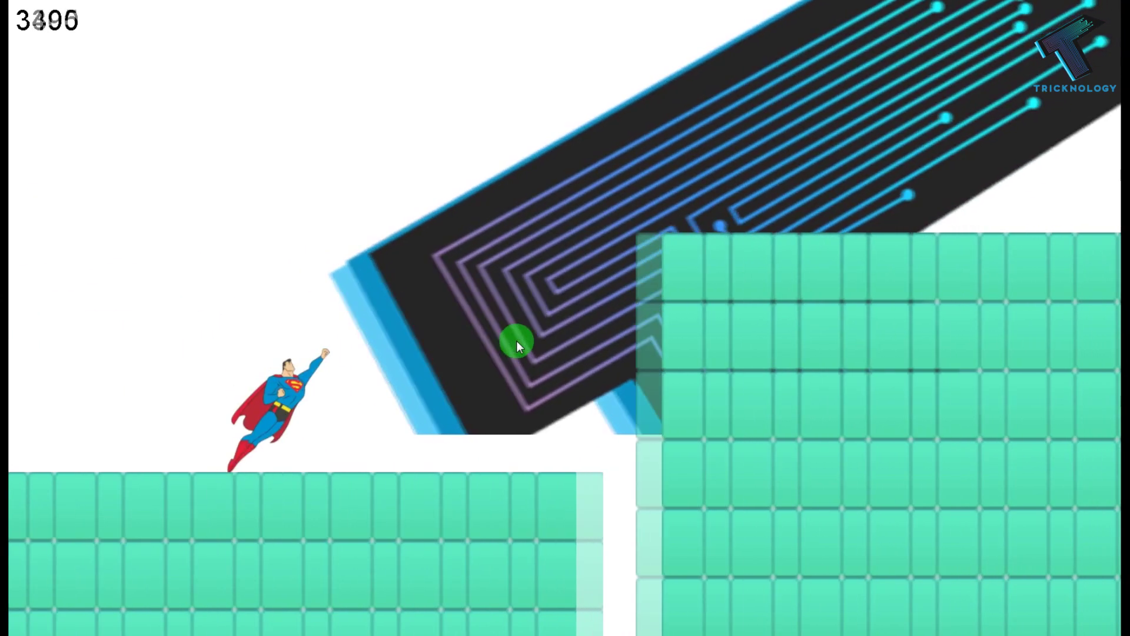
left_click(517, 340)
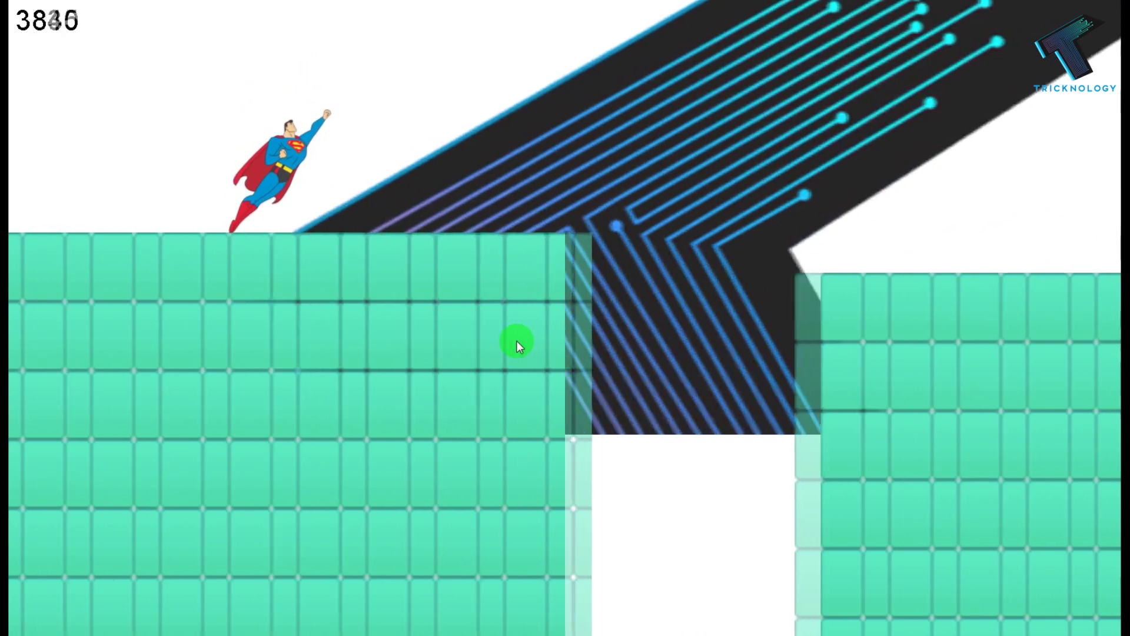
left_click(517, 340)
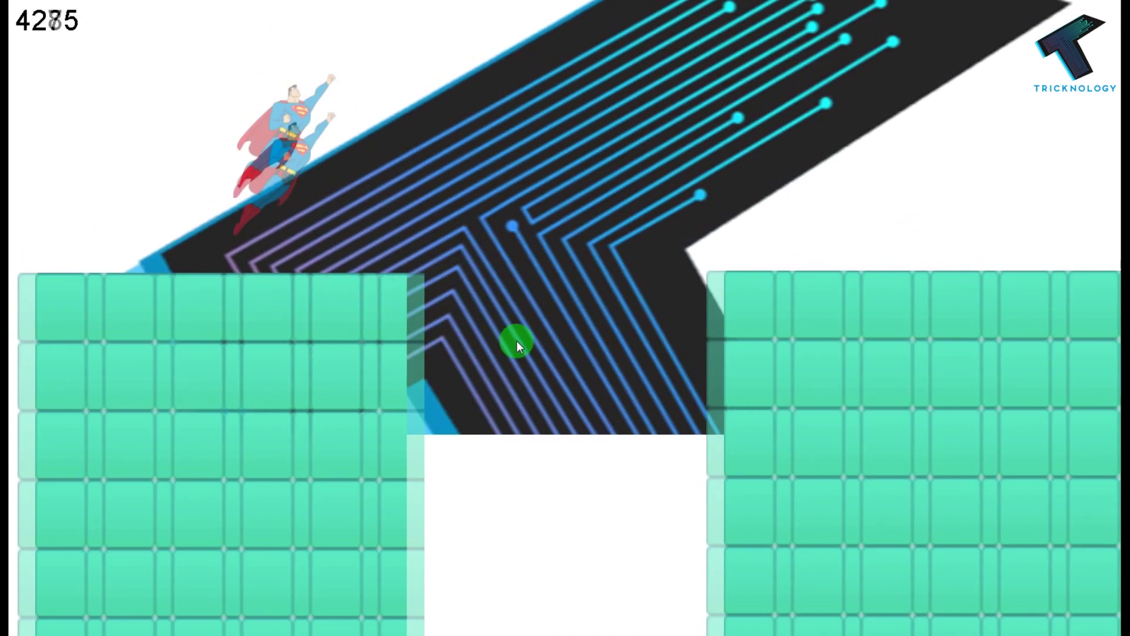
left_click(517, 341)
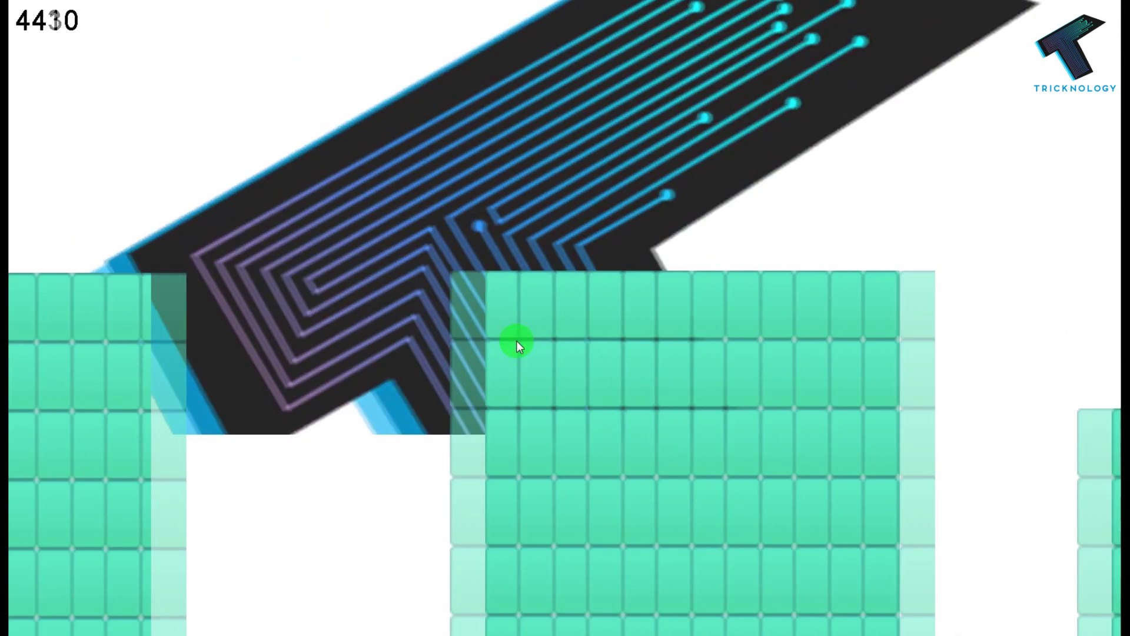
left_click(517, 340)
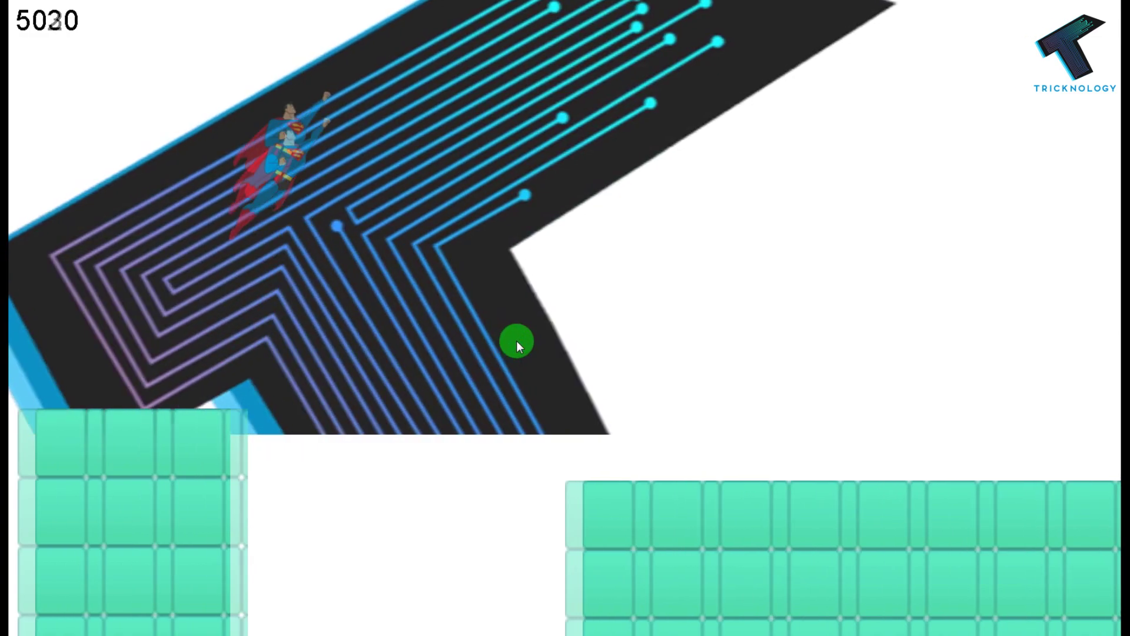
left_click(517, 341)
left_click(517, 340)
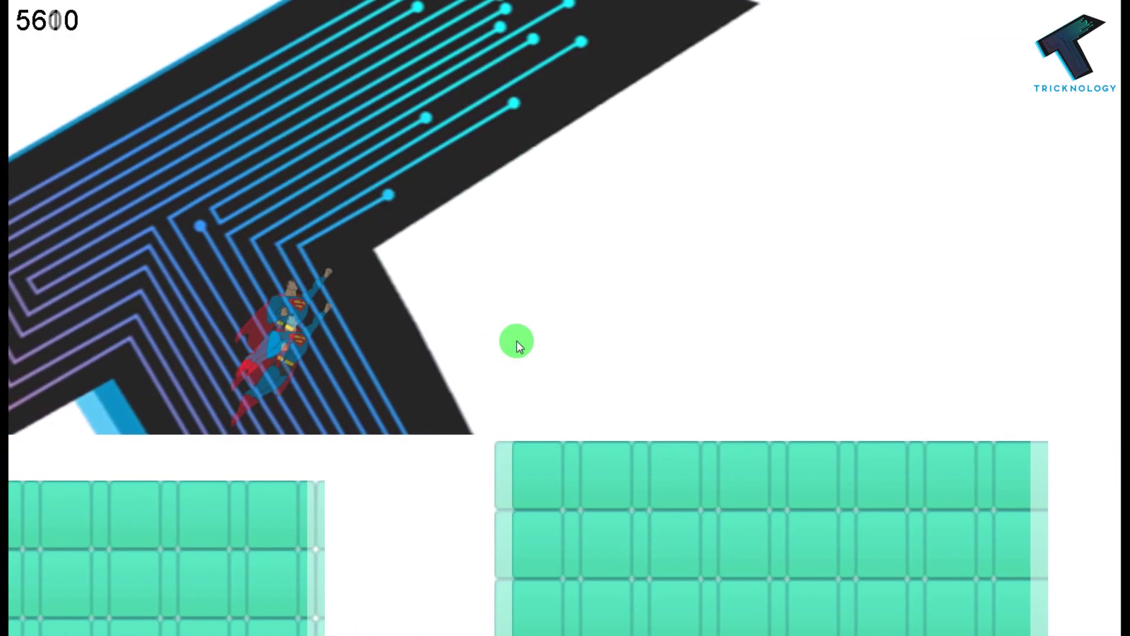
left_click(517, 341)
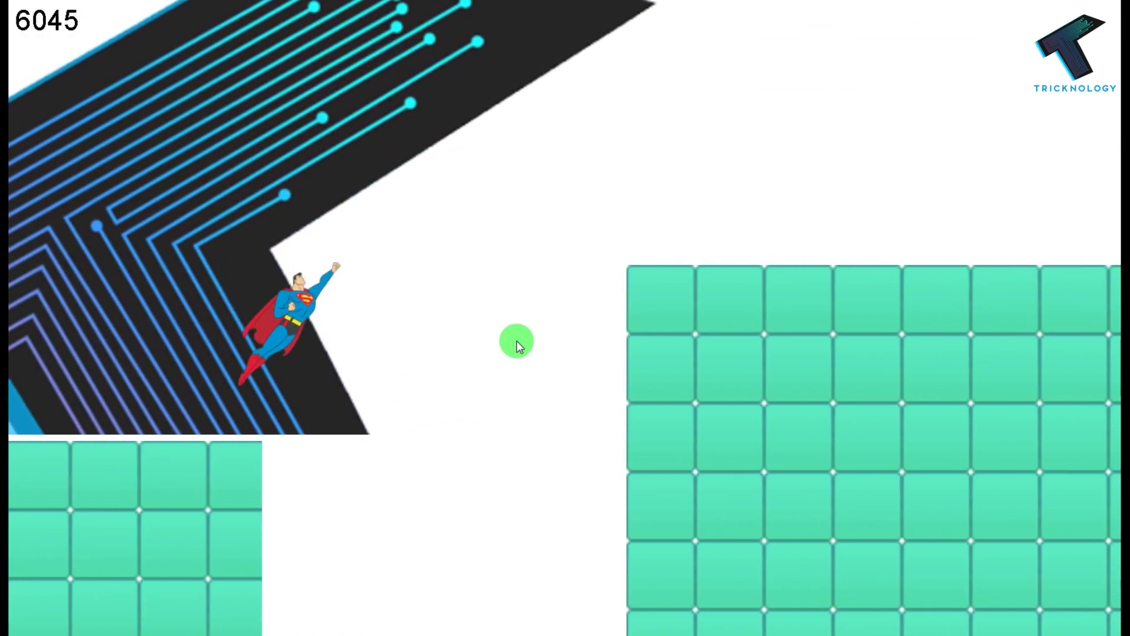
left_click(517, 340)
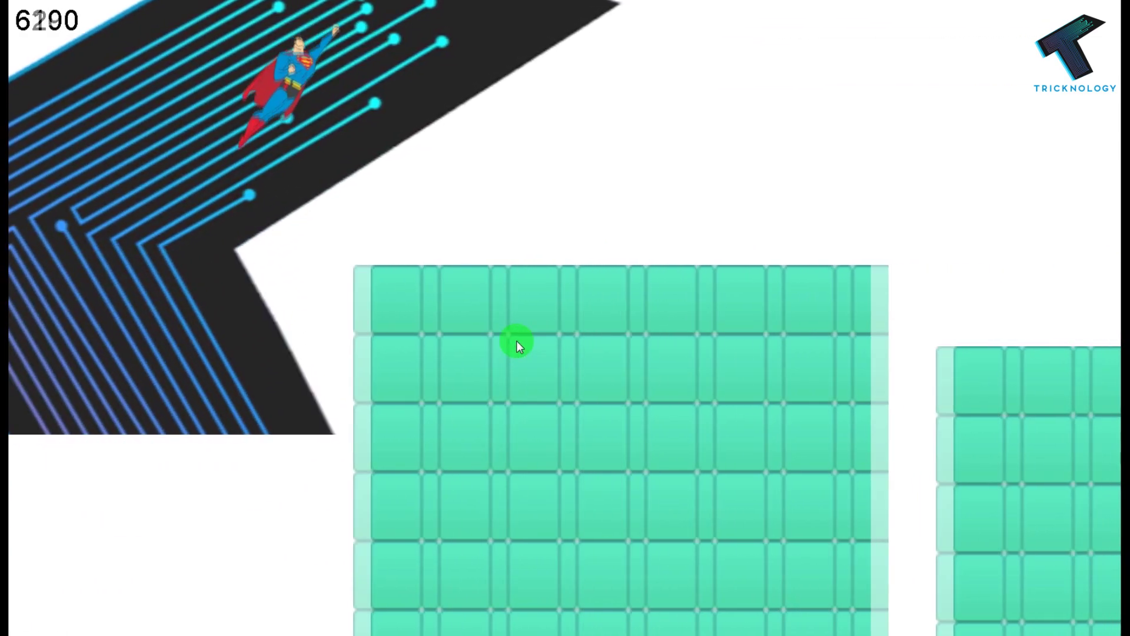
left_click(517, 340)
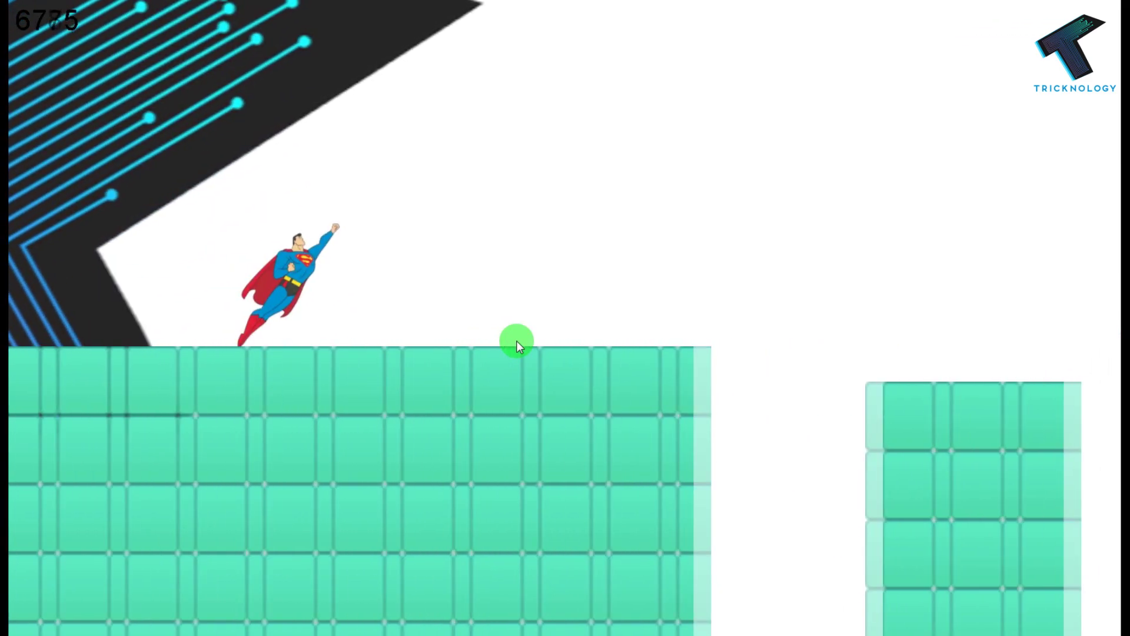
left_click(517, 340)
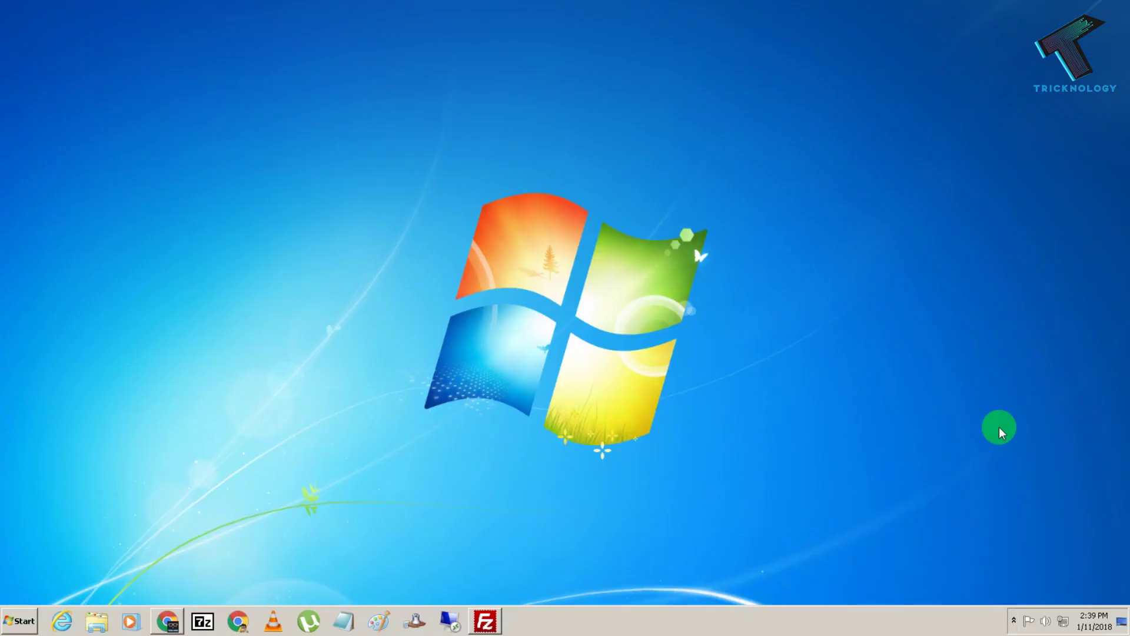
Step: Switch to the browser and bring up the Construct 3 editor page at editor.construct.net
left_click(168, 623)
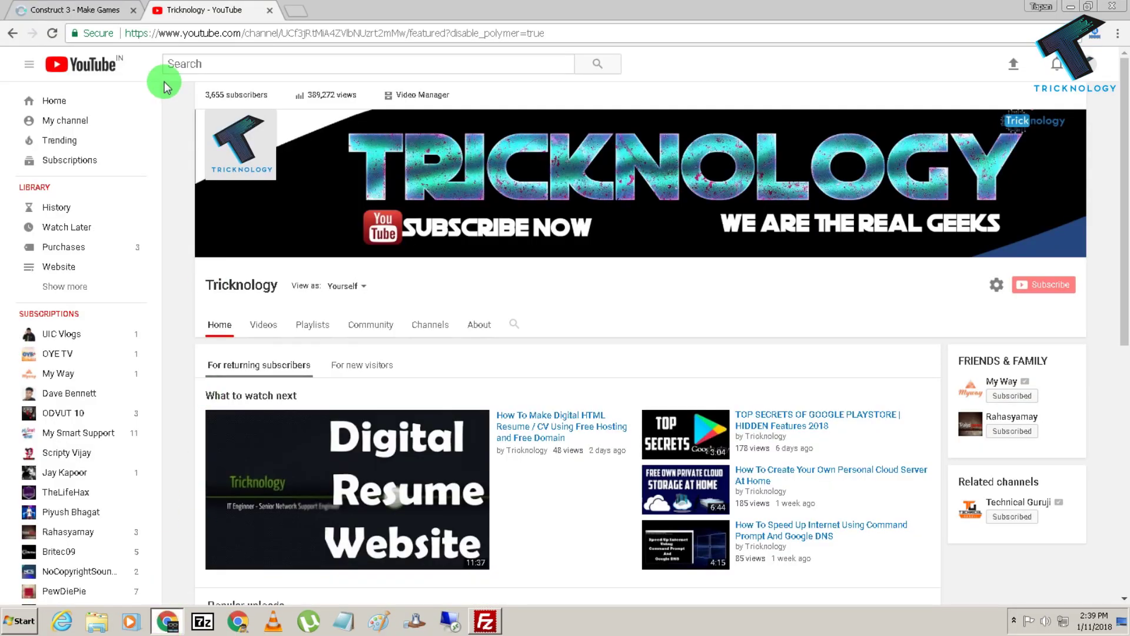
left_click(104, 10)
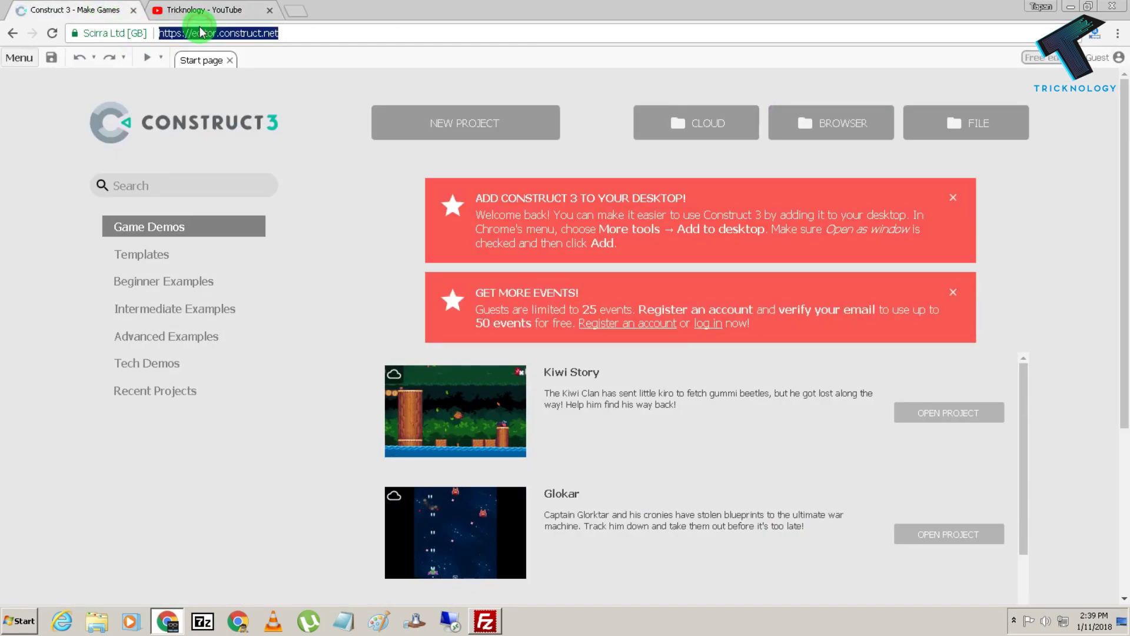
left_click(200, 32)
left_click_drag(207, 32, 311, 31)
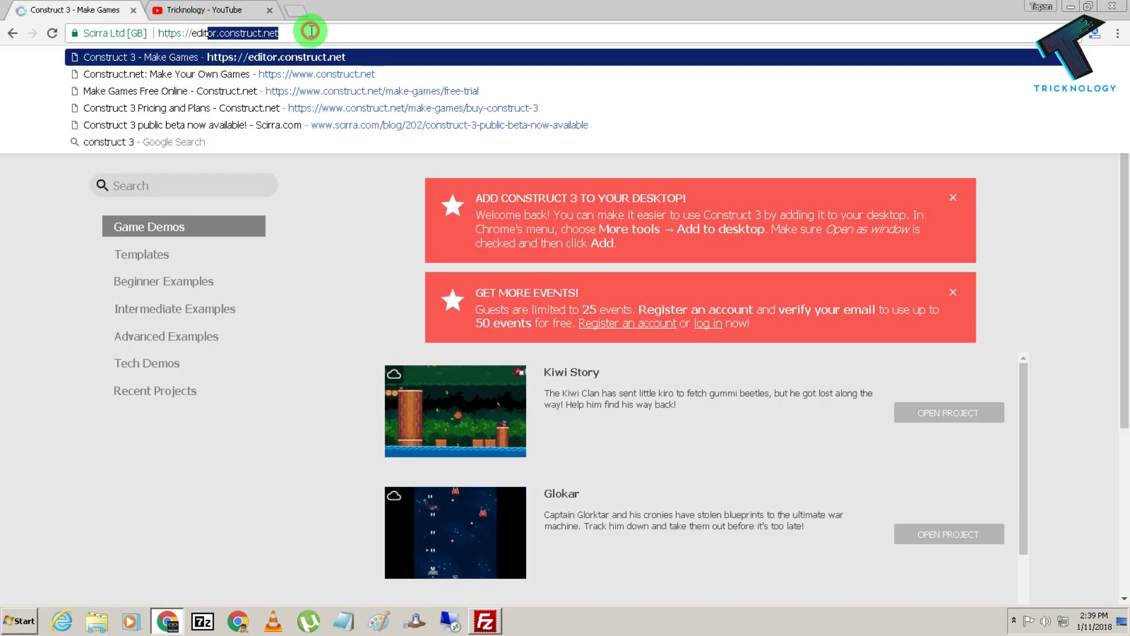
left_click(7, 244)
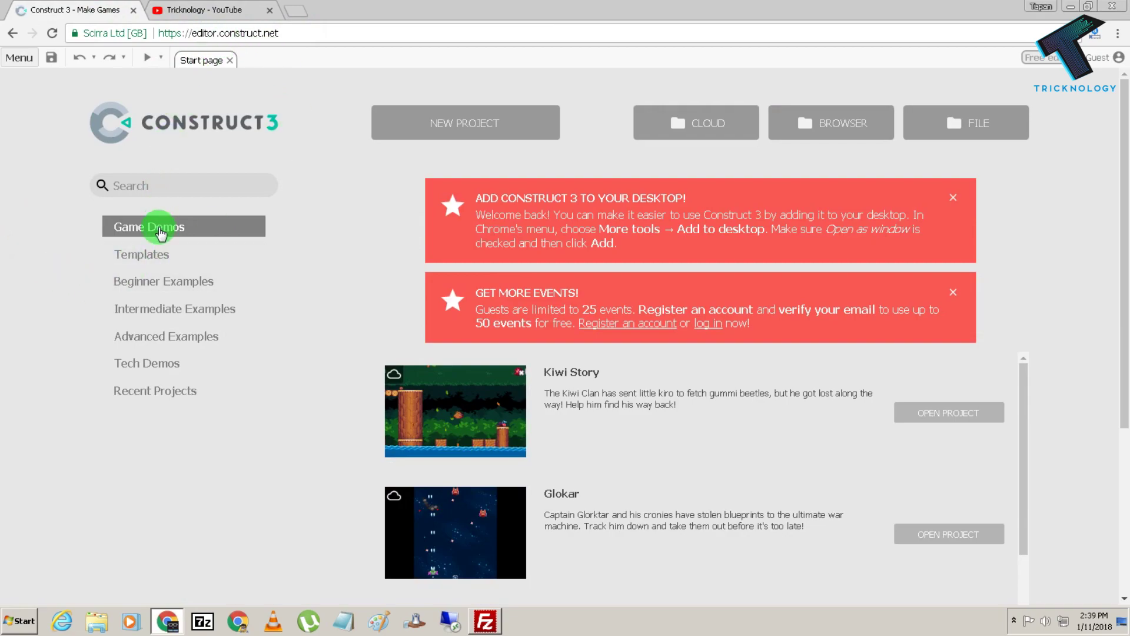
Step: Browse the template projects and open the Endless runner template
left_click(136, 266)
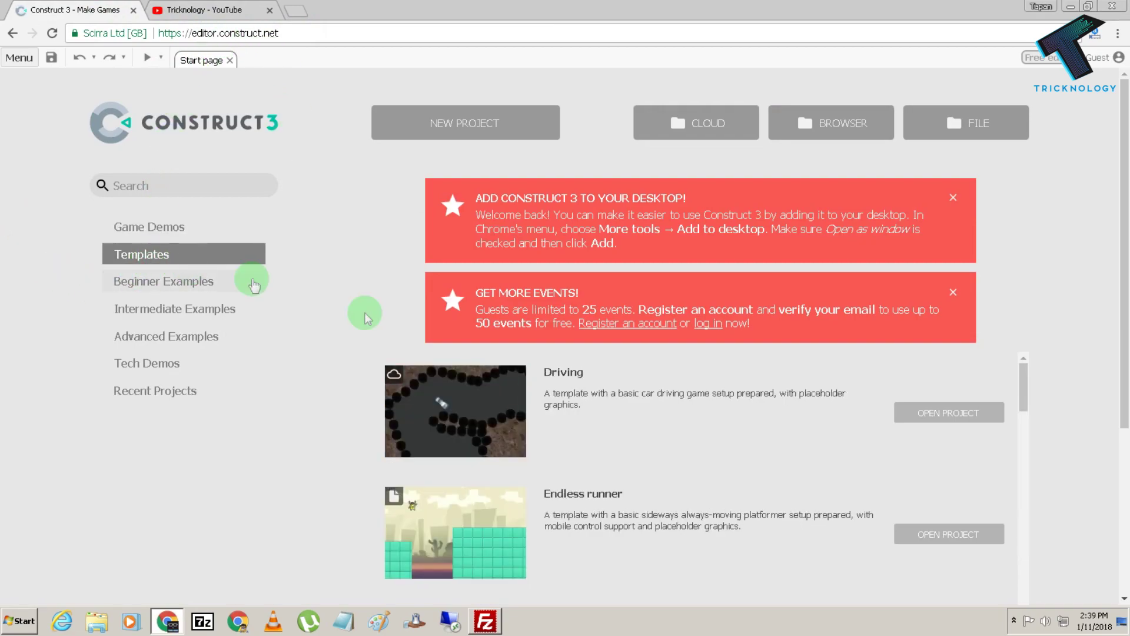
mouse_move(1022, 384)
left_mouse_down()
mouse_move(1022, 560)
mouse_move(1010, 373)
left_mouse_up()
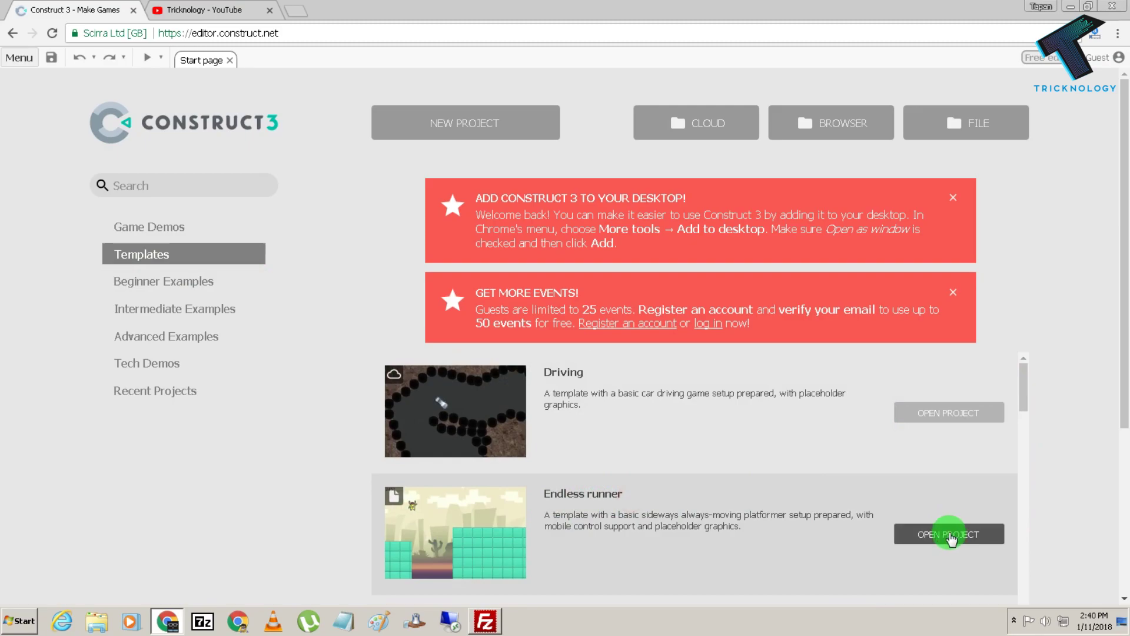
scroll(1022, 425, "down", 2)
left_click(971, 461)
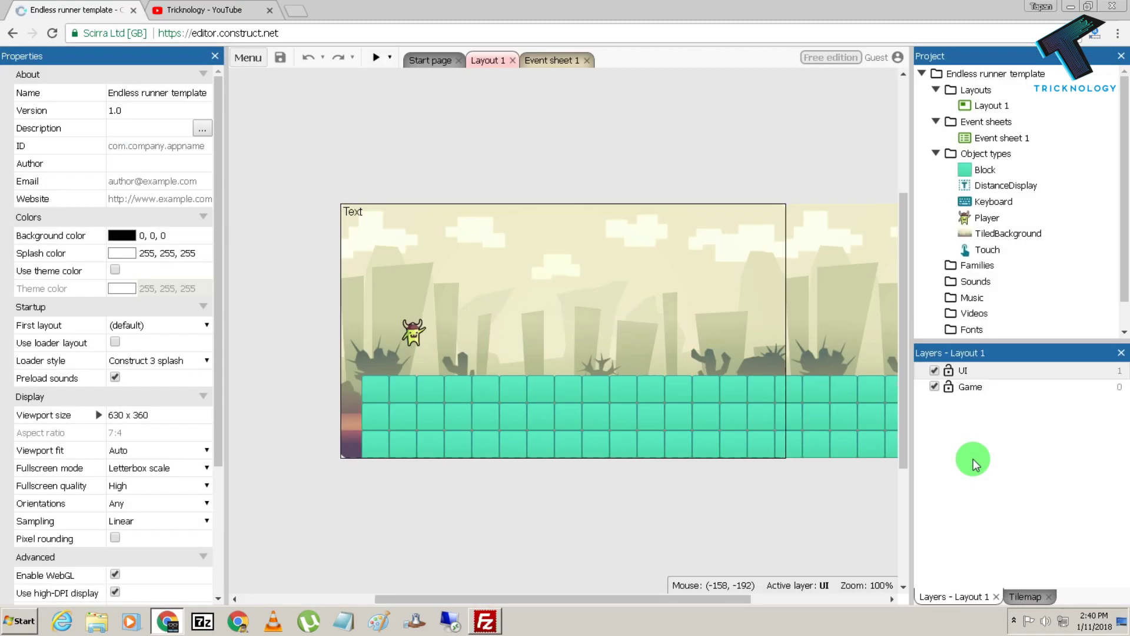
Step: Replace the TiledBackground image with the circuit-patterned T logo picture and move the background to about -201, -114 in the layout
mouse_move(906, 230)
left_mouse_down()
mouse_move(903, 182)
mouse_move(907, 229)
left_mouse_up()
left_click(588, 281)
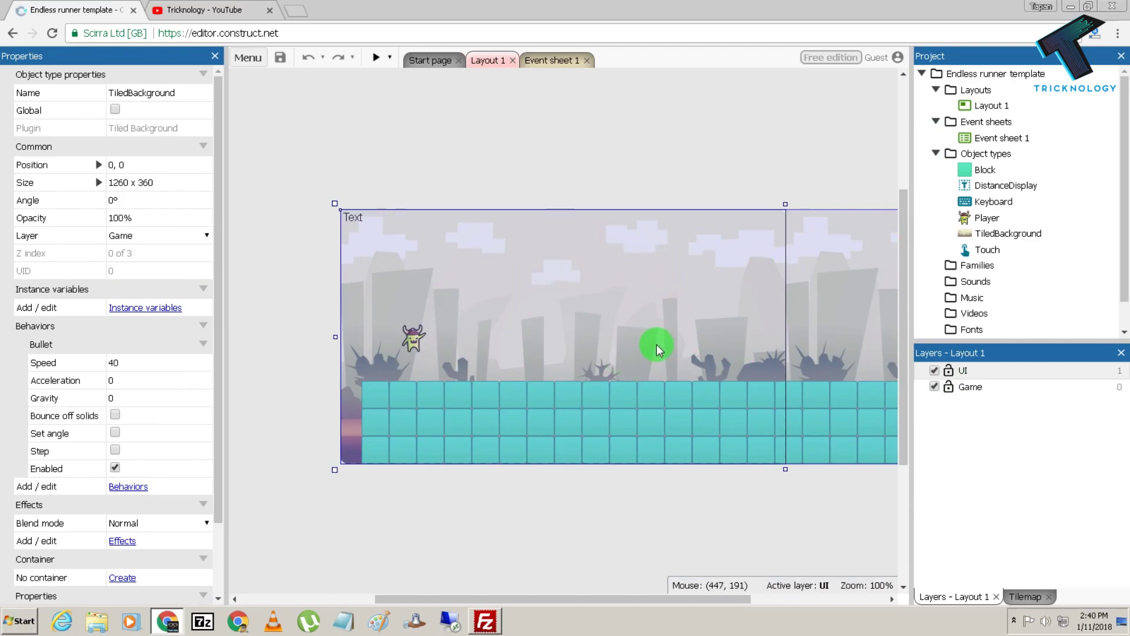
right_click(650, 320)
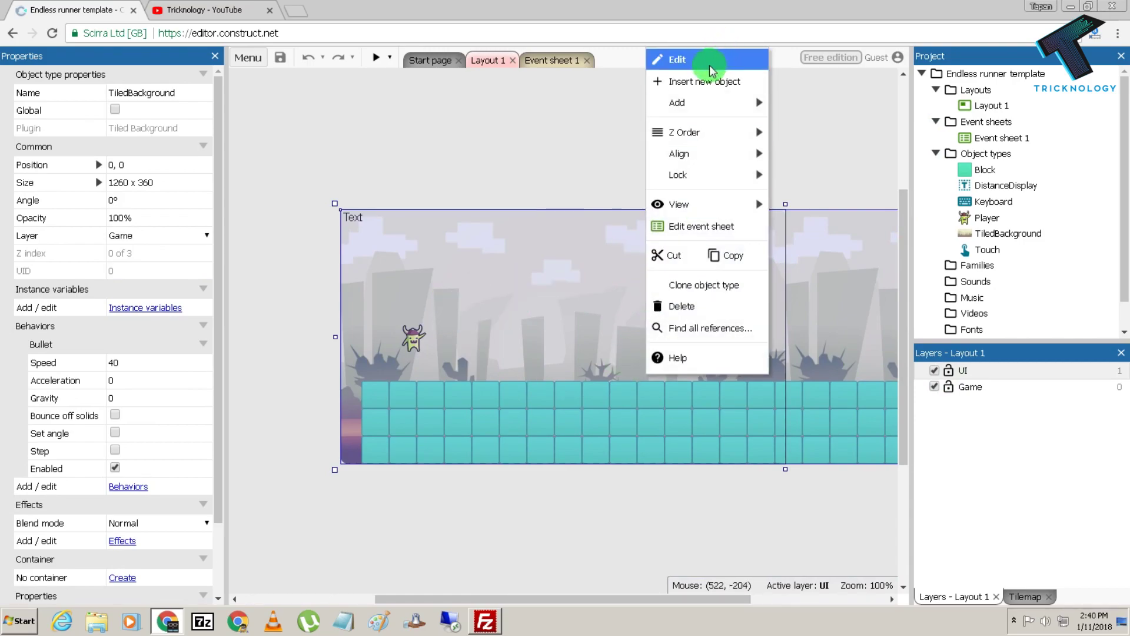
left_click(712, 59)
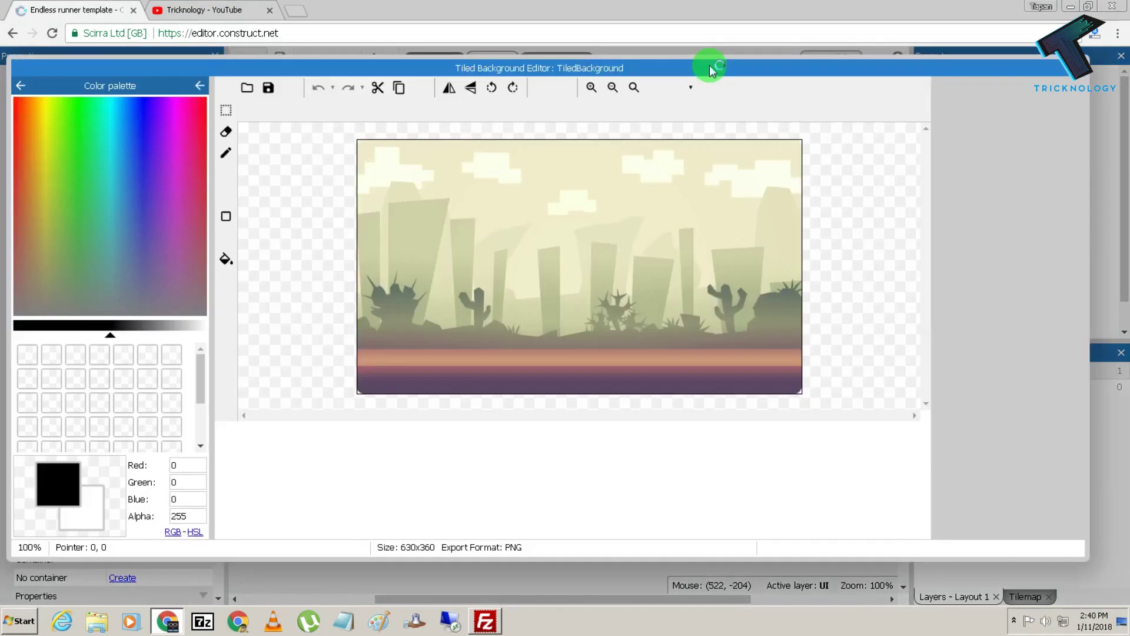
left_click(248, 89)
double_click(630, 132)
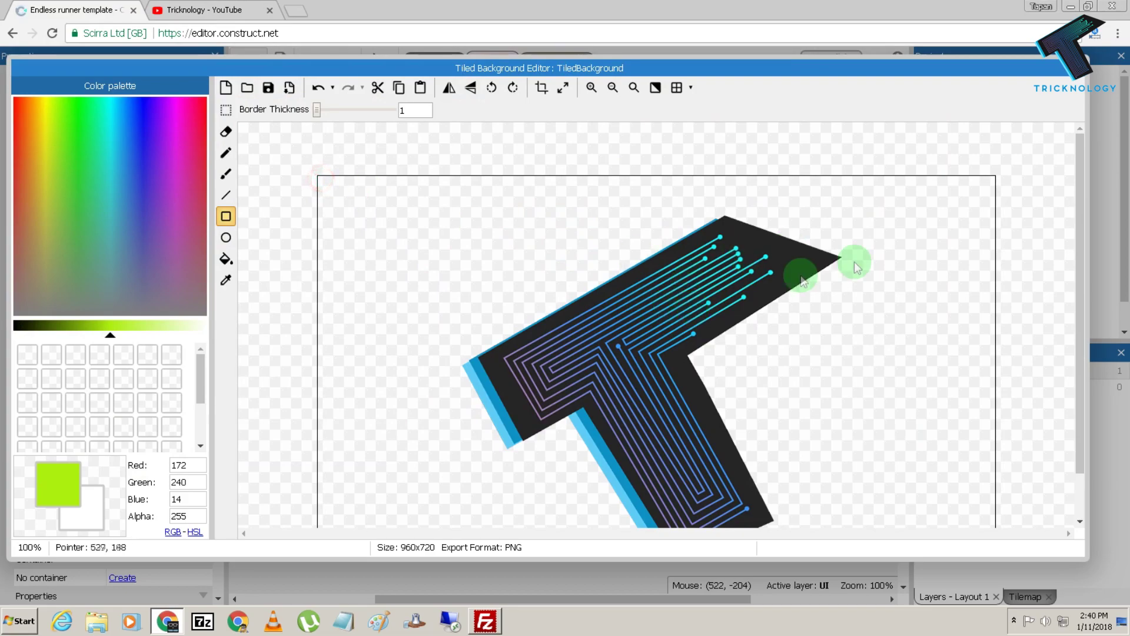
left_click(1079, 69)
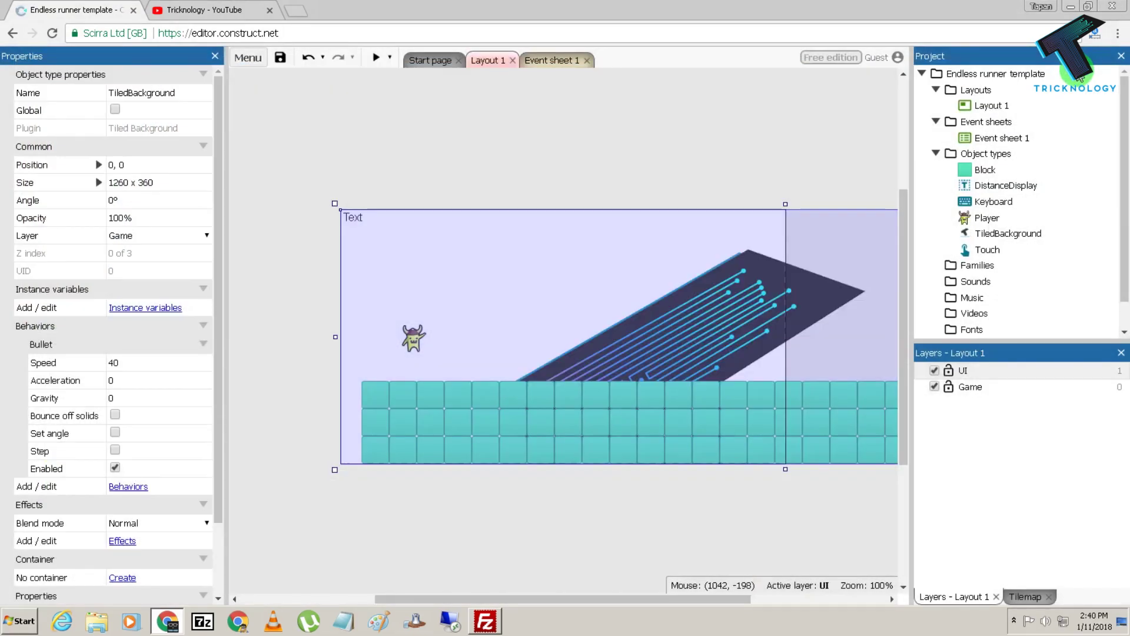
left_click_drag(717, 253, 542, 176)
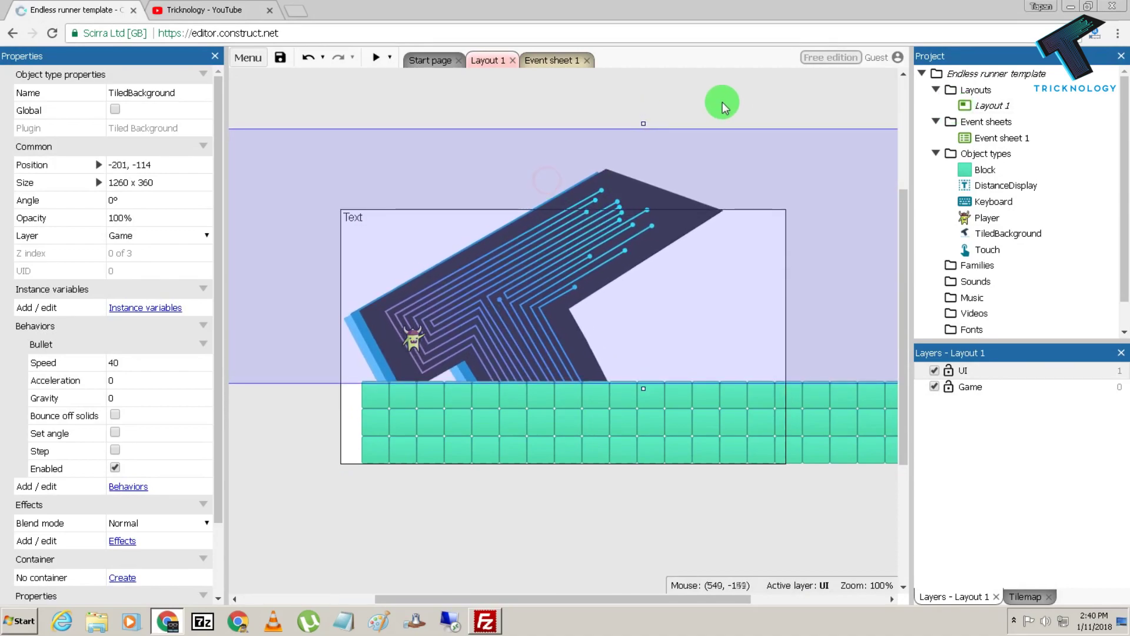
left_click(719, 101)
Step: Replace the Player sprite's default animation frame with the image cartoon.png
left_click(412, 347)
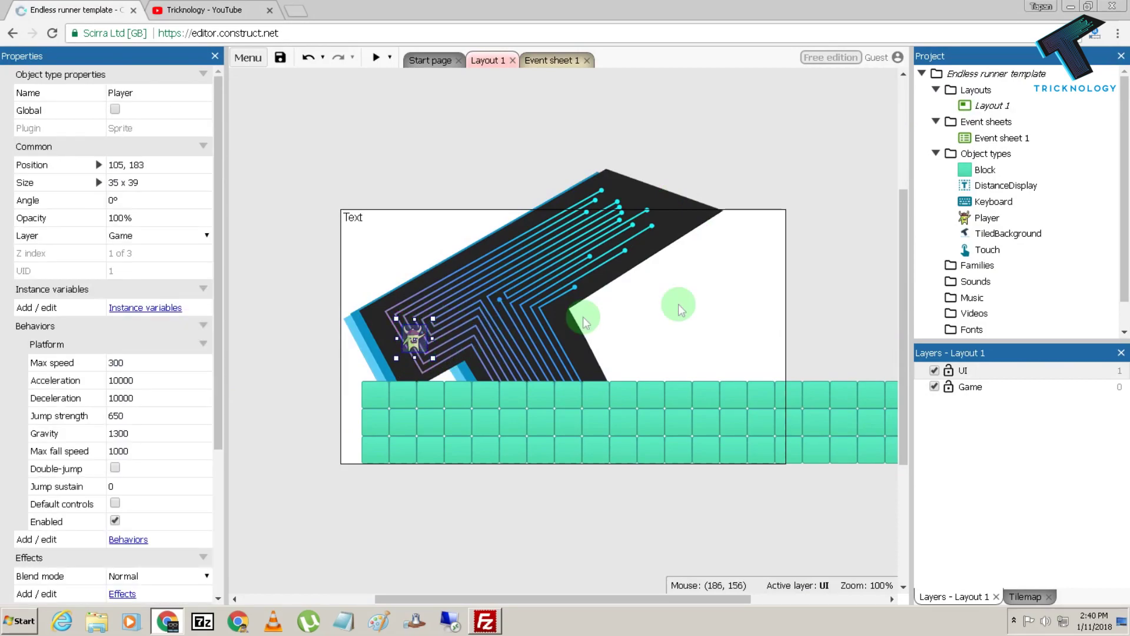
left_click(983, 223)
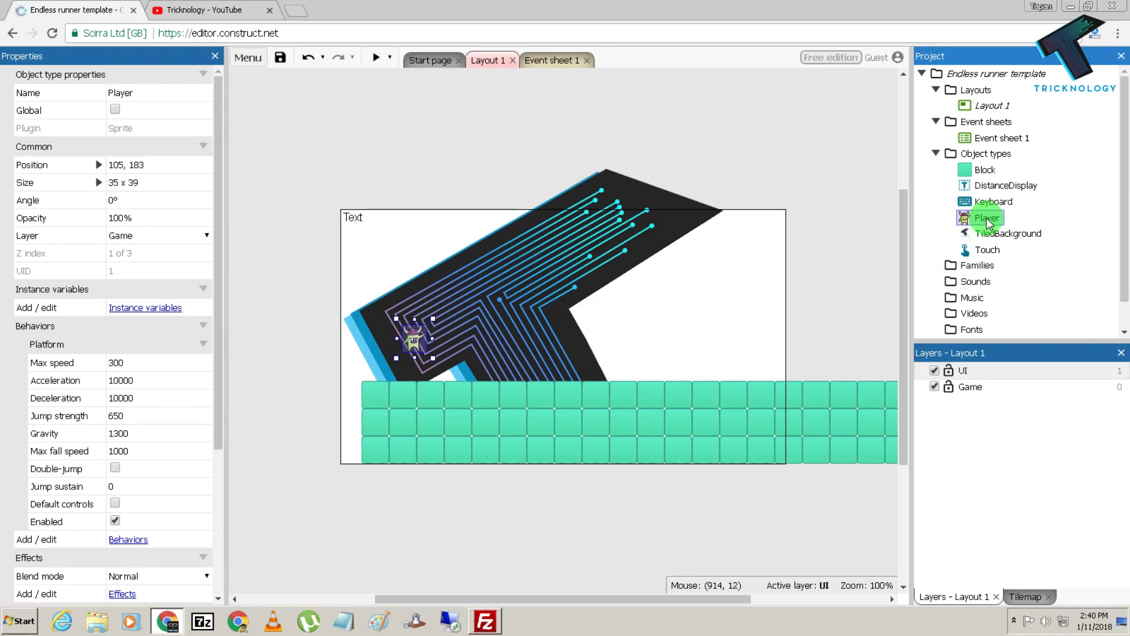
right_click(987, 221)
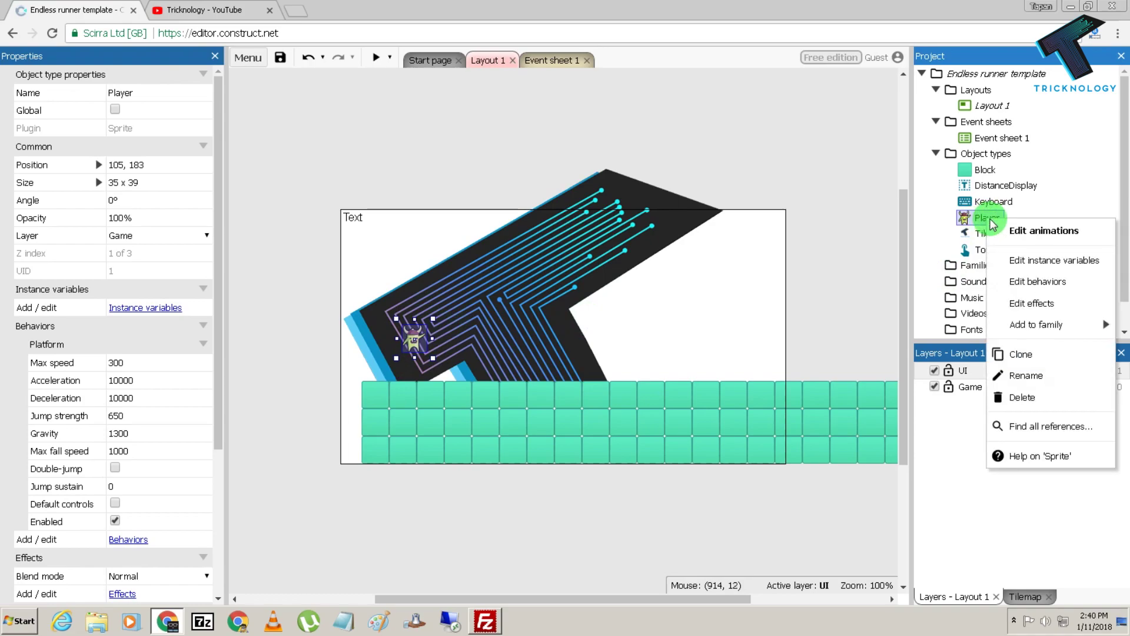
left_click(1044, 231)
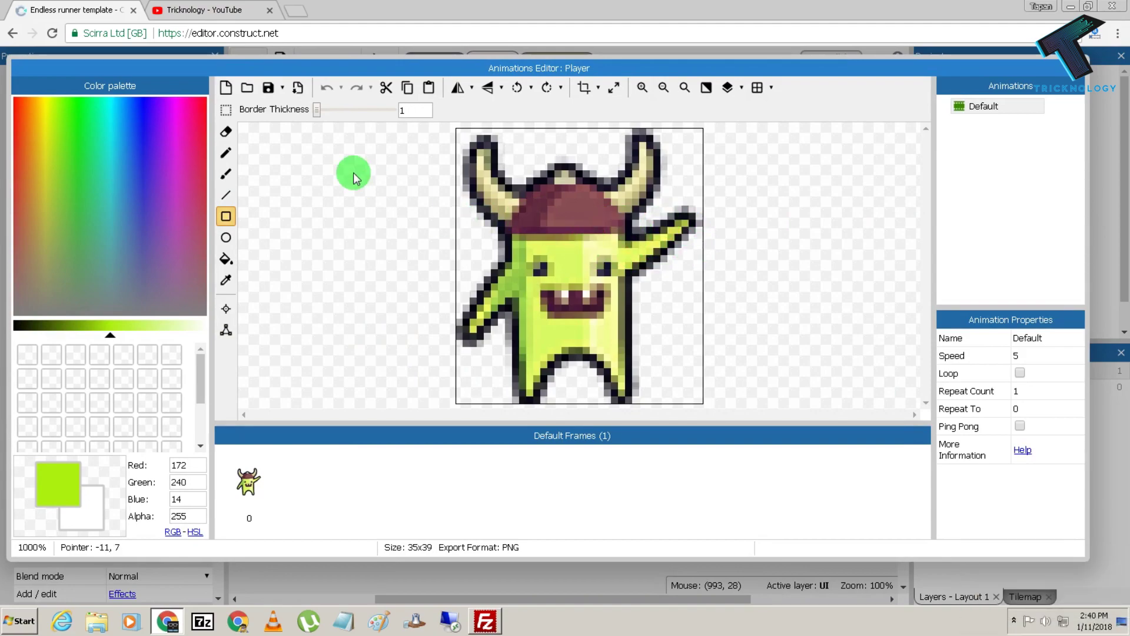
left_click(249, 93)
left_click(596, 194)
key("Right")
left_click(734, 209)
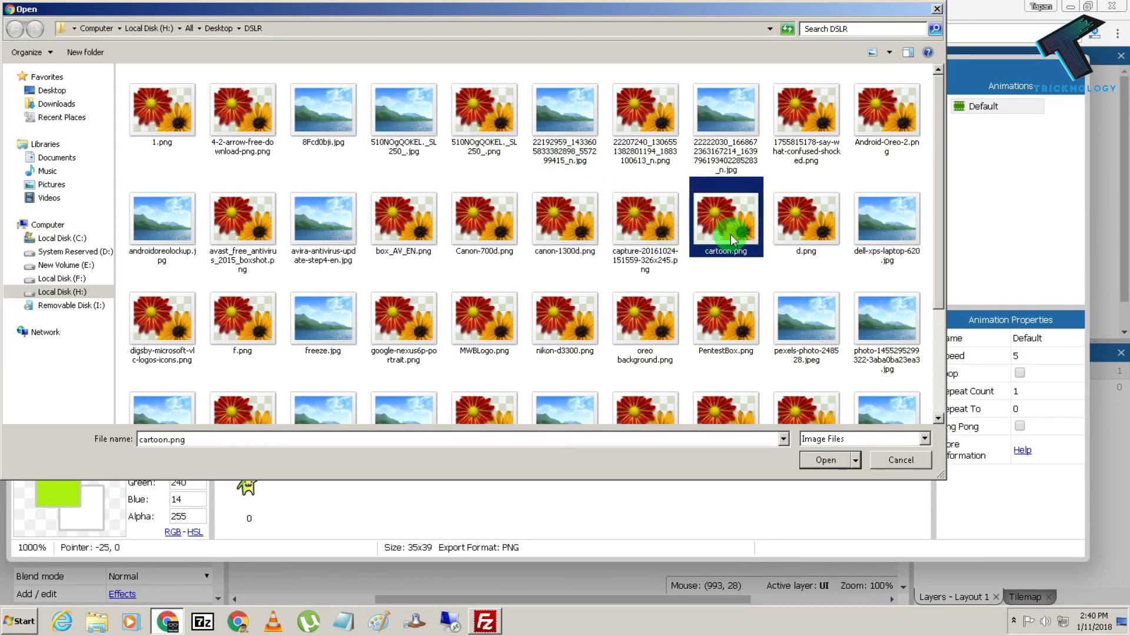
double_click(741, 231)
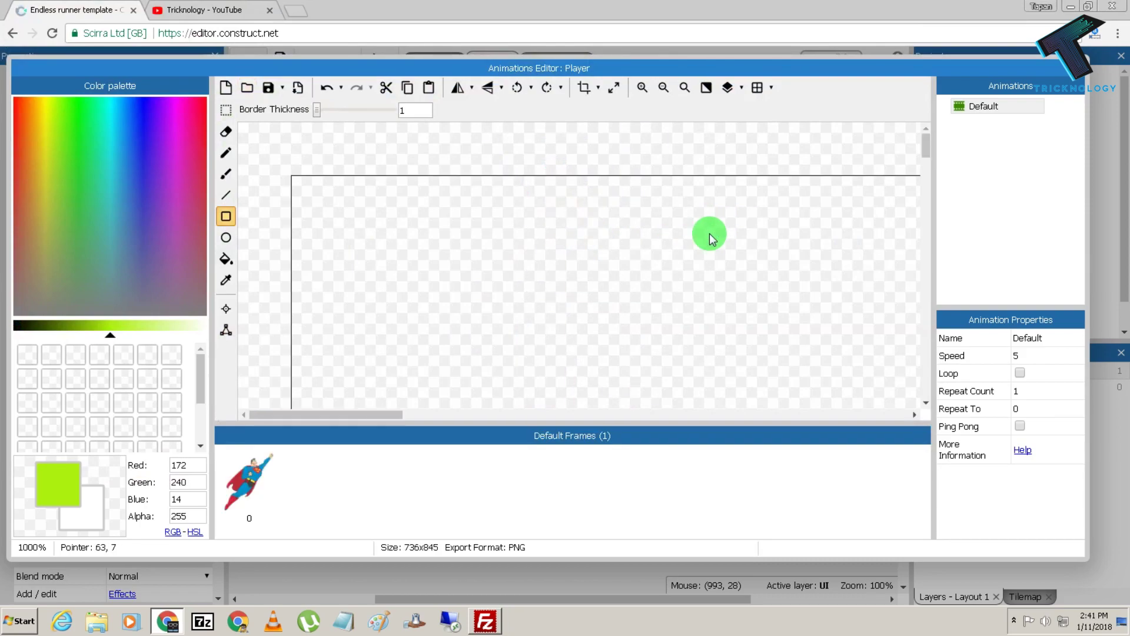
left_click_drag(926, 141, 941, 266)
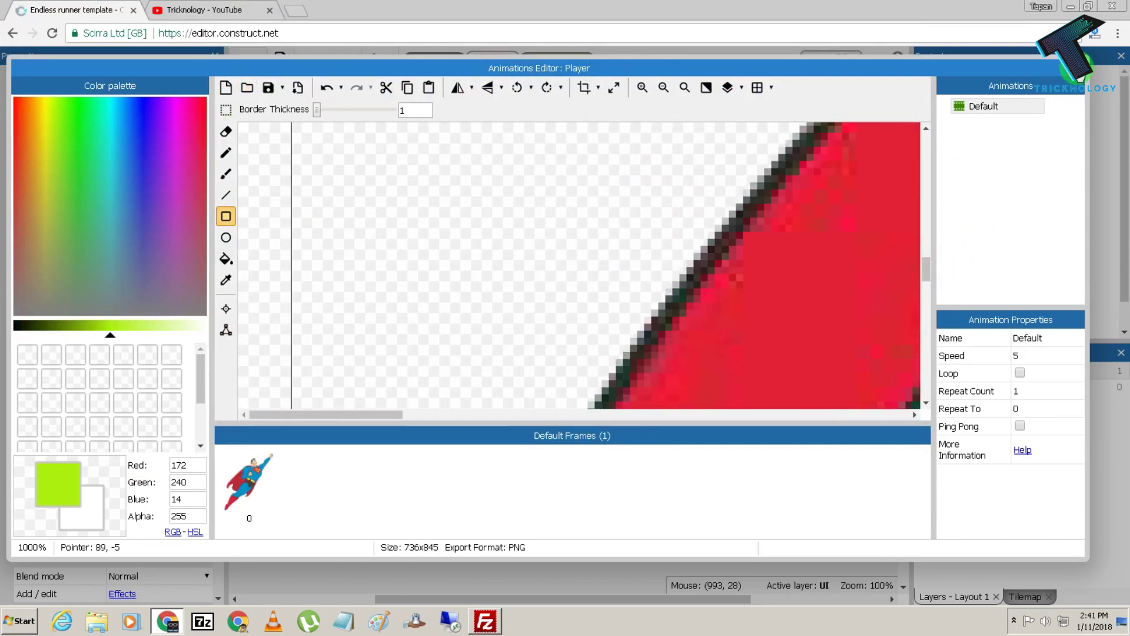
left_click(1081, 68)
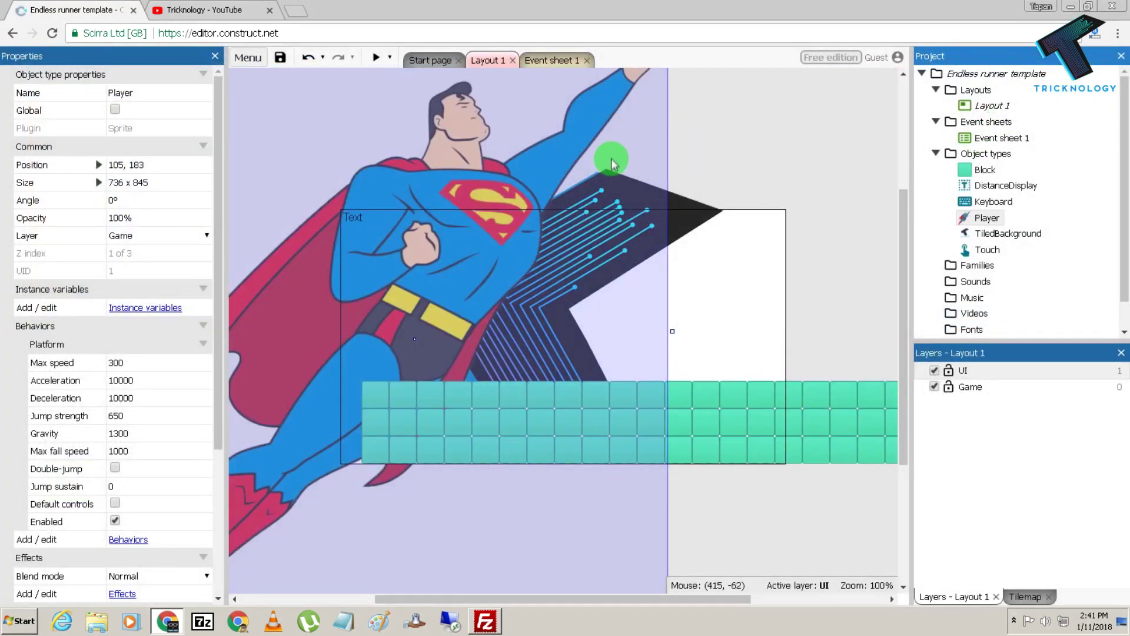
Step: Shrink the Player sprite to about 58 x 70 and place it on the green blocks at about 150, 210
left_click_drag(710, 221, 757, 270)
left_click_drag(820, 140, 481, 333)
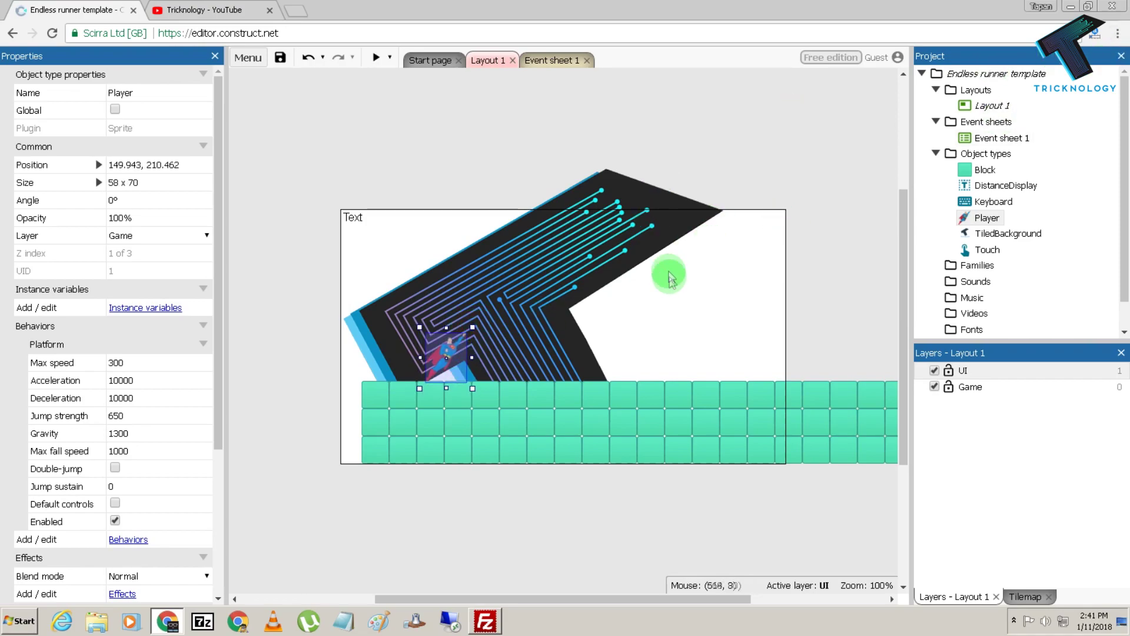
left_click(697, 137)
Step: Run a preview of the layout to test the game with the new background and player
left_click(375, 59)
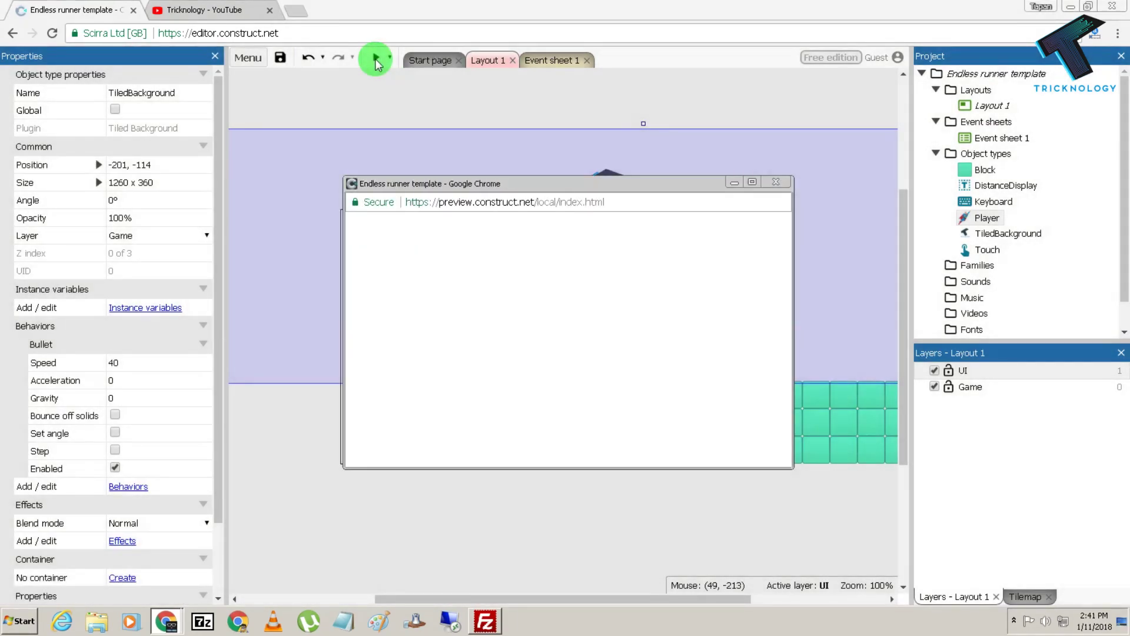
left_click(501, 173)
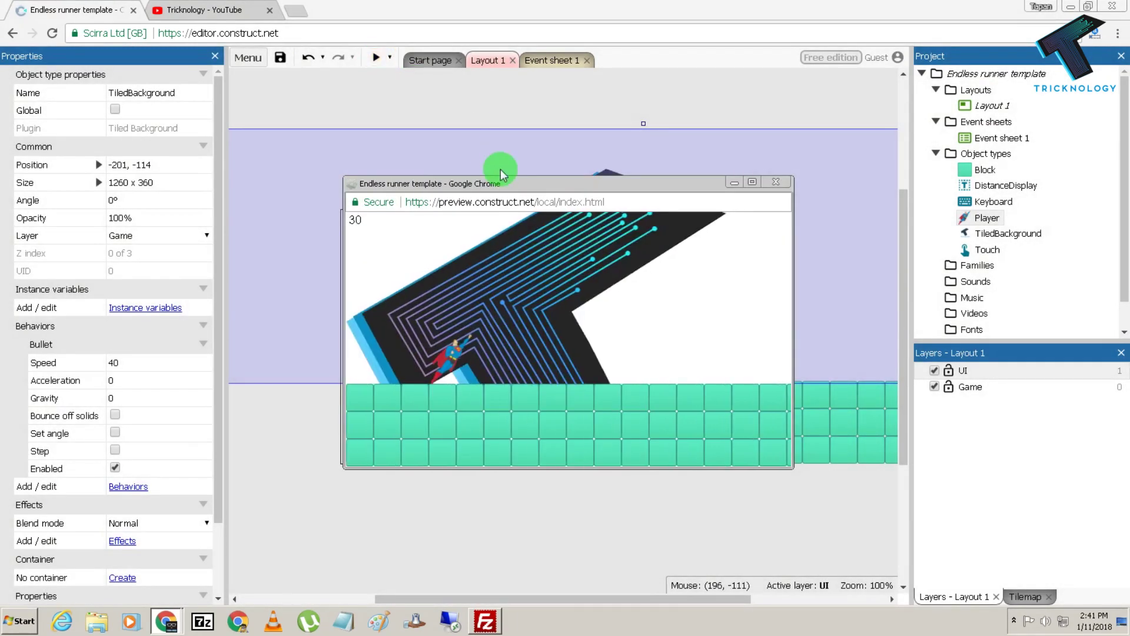
Step: Make the player jump over the blocks in the running game preview and close the preview window
left_click(519, 305)
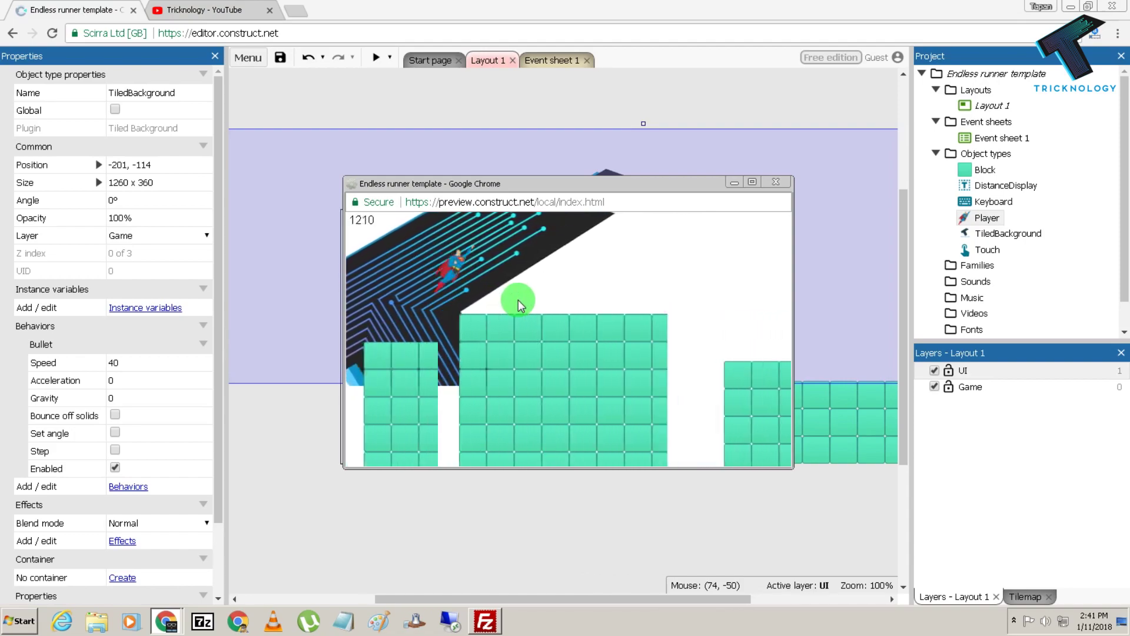
left_click(519, 305)
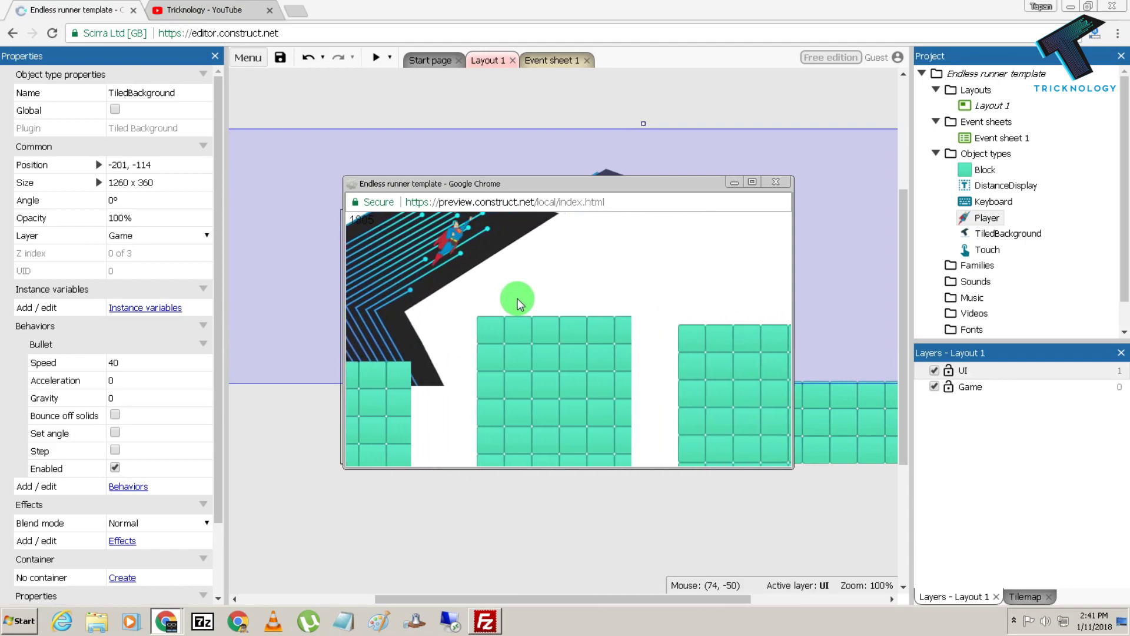
left_click(781, 185)
Step: Inspect the Block object's tile image in its image editor, close the editor and clear the layout selection
left_click(471, 434)
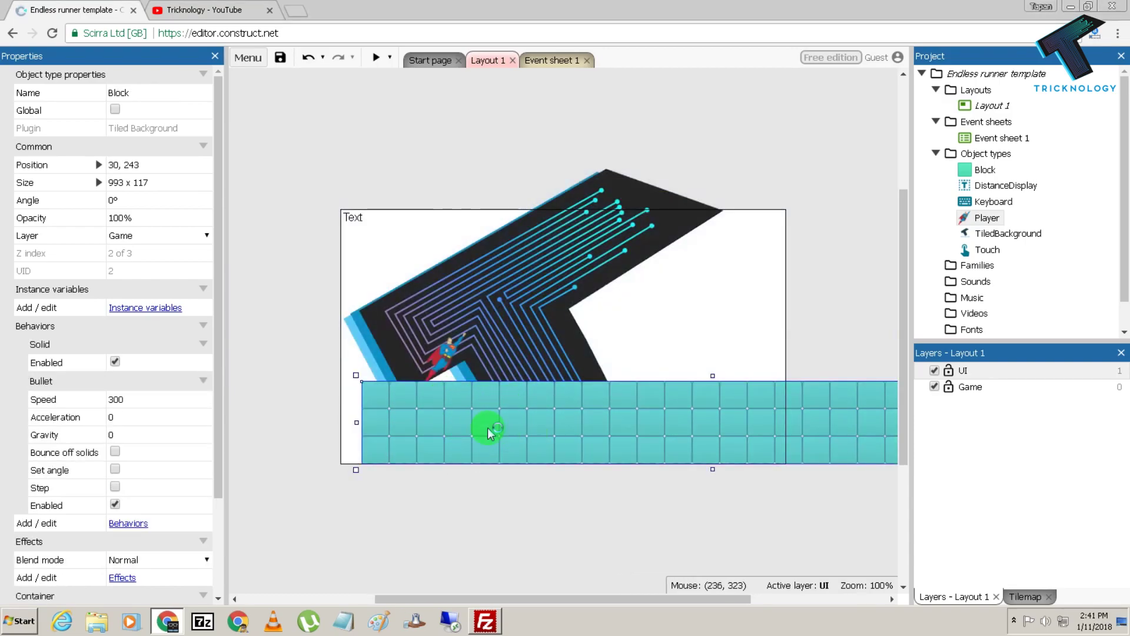
right_click(979, 170)
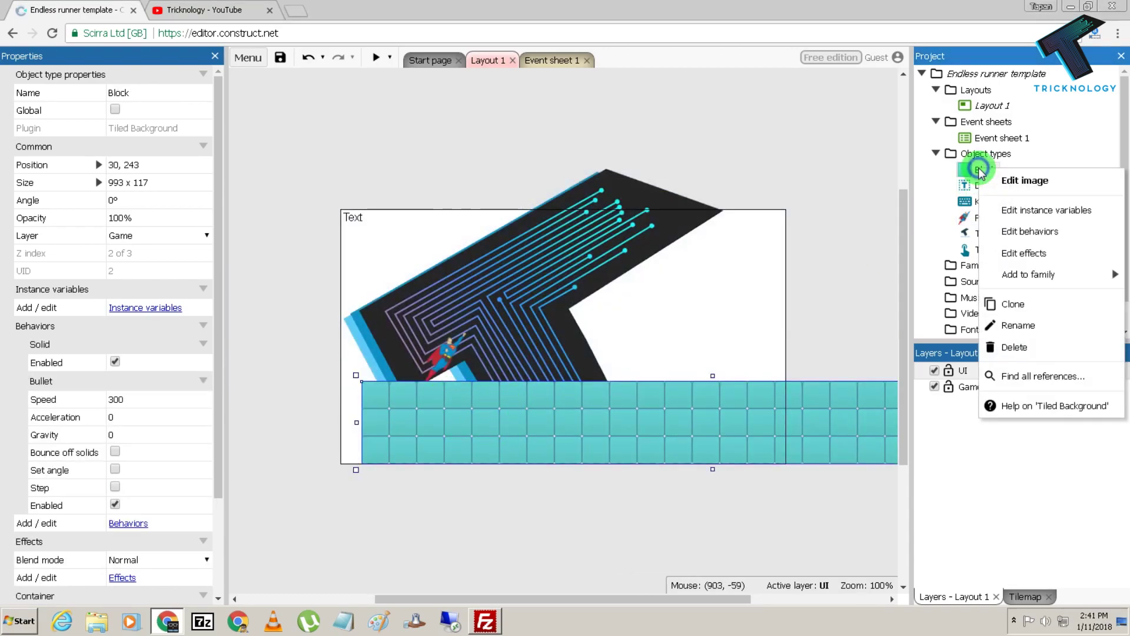
left_click(1036, 184)
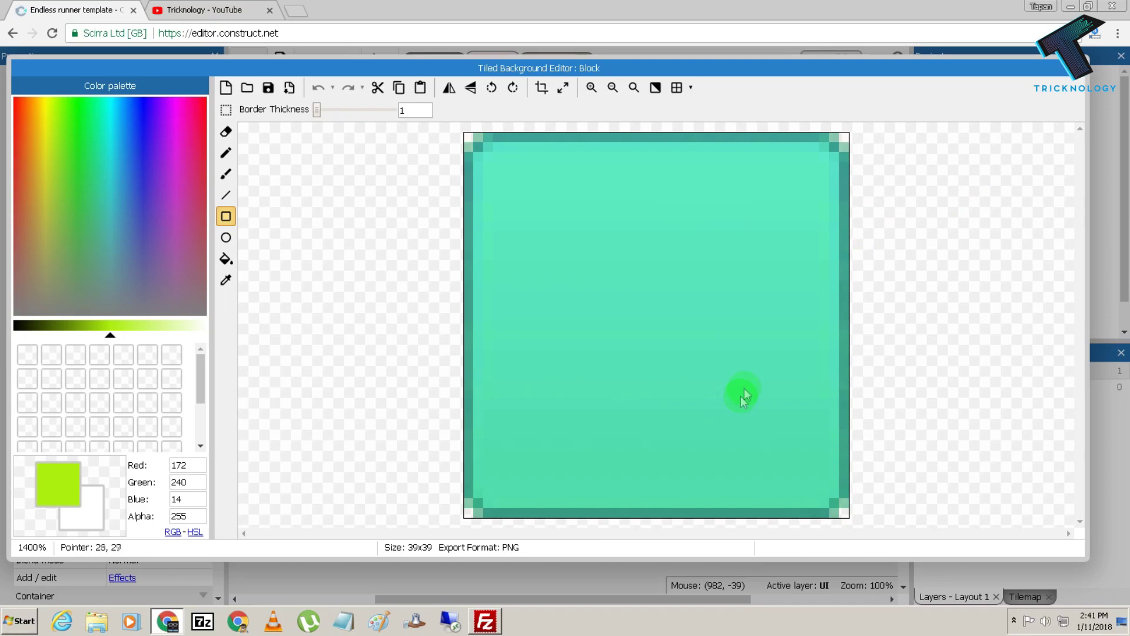
left_click(1079, 75)
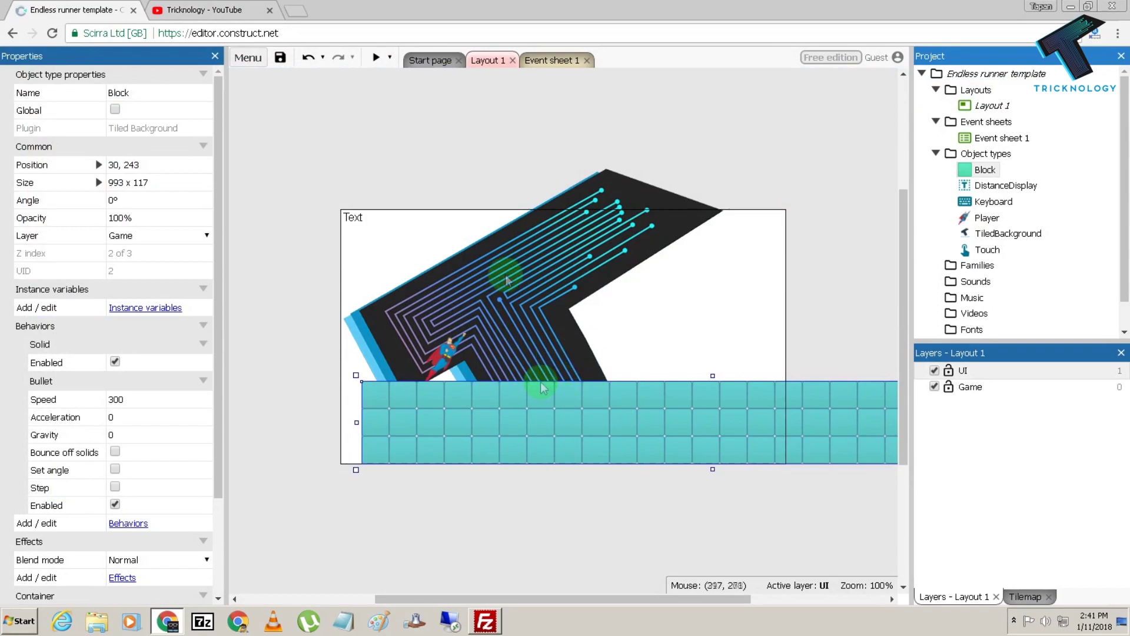
left_click(445, 130)
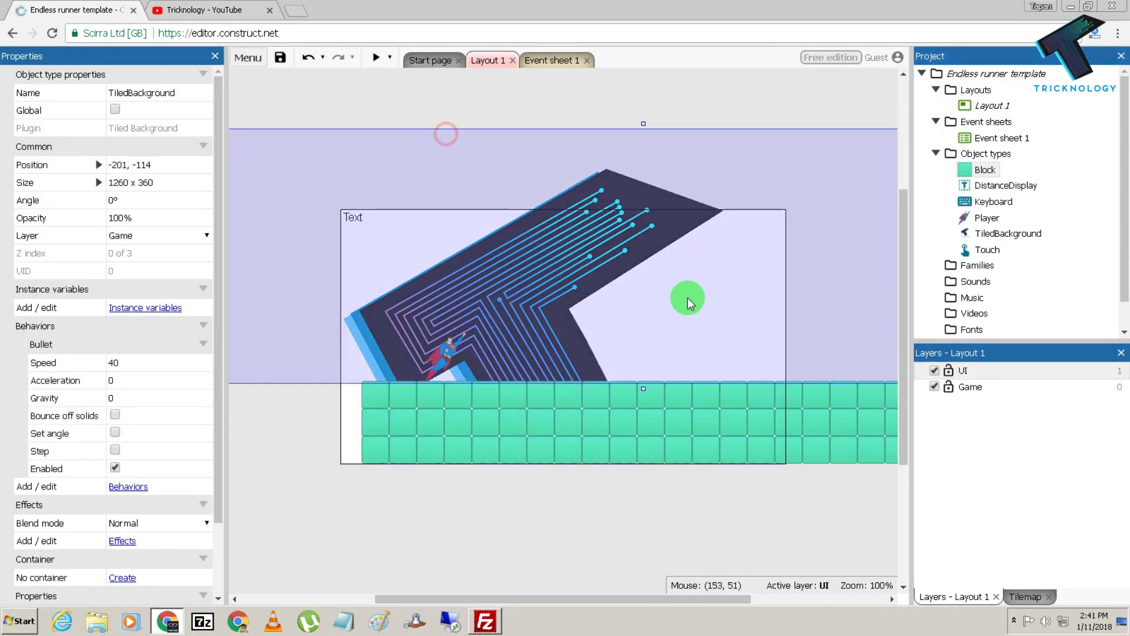
left_click(476, 88)
Step: Start exporting the project to bring up the choice of target platforms
left_click(247, 59)
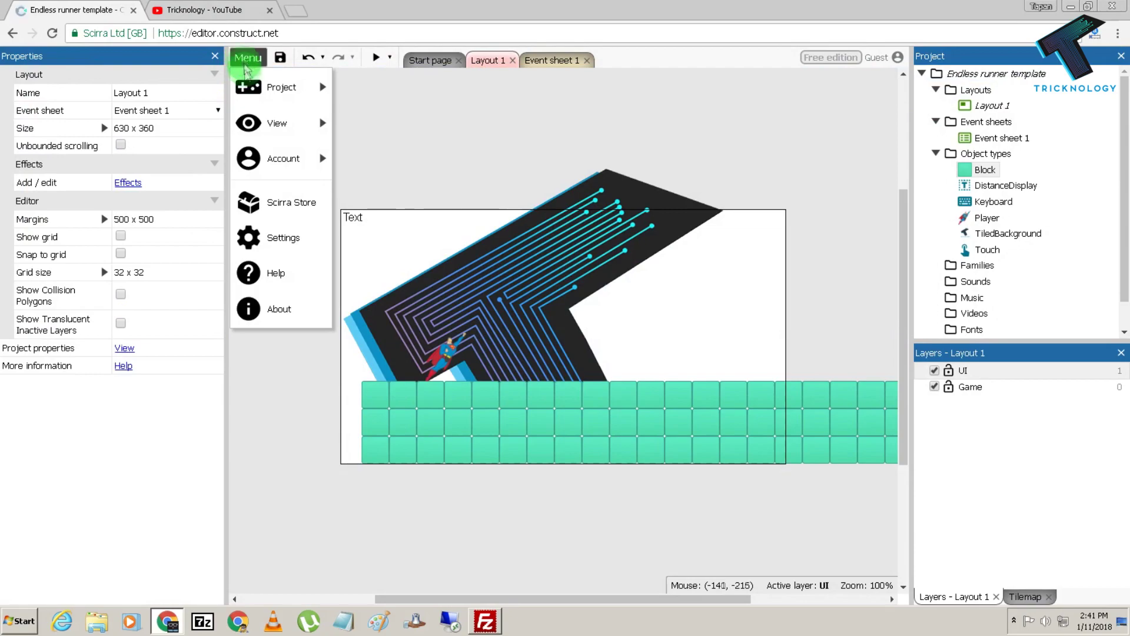
mouse_move(277, 87)
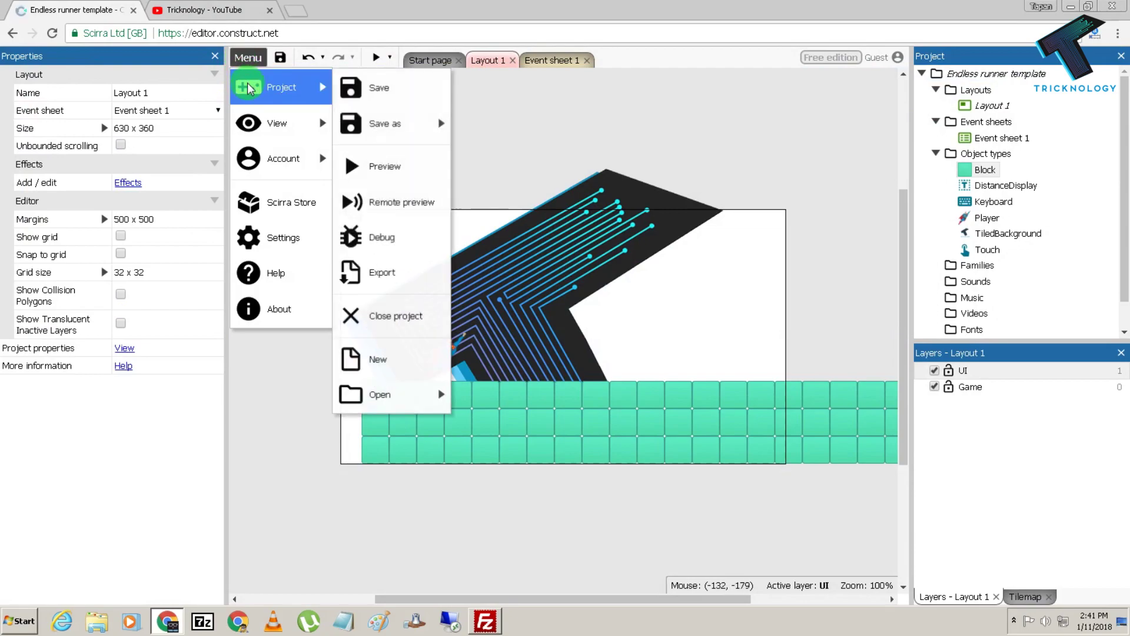
left_click(394, 281)
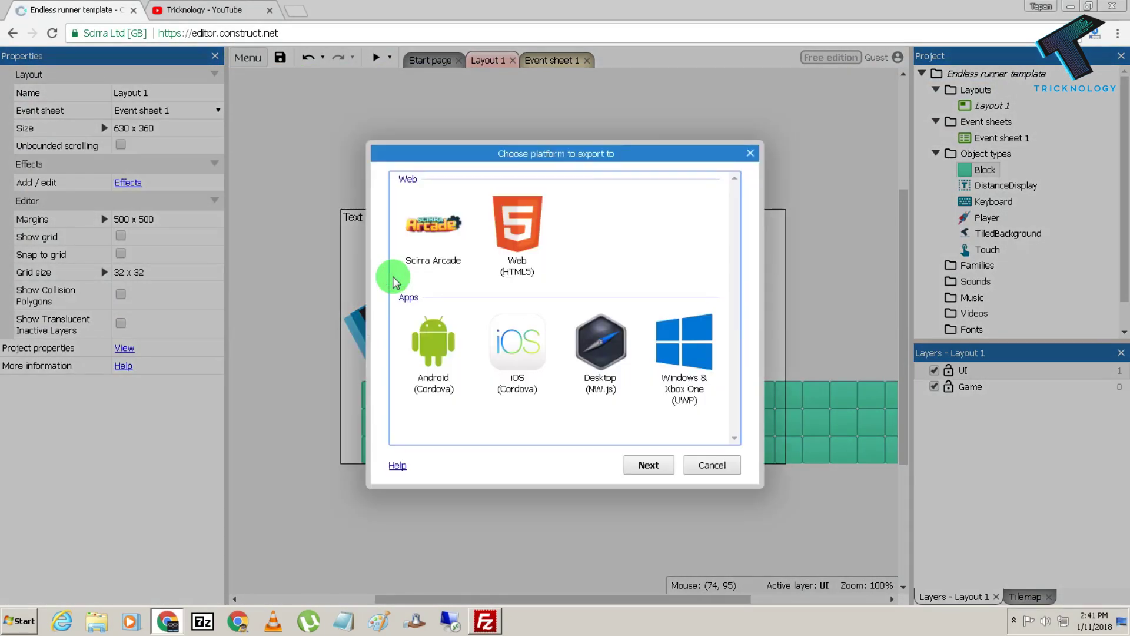
Step: Look through the Android, iOS, Desktop, Web (HTML5) and Windows & Xbox One export platforms and their descriptions
left_click(447, 353)
left_click(518, 353)
left_click(600, 354)
left_click(683, 368)
left_click(518, 353)
left_click(433, 354)
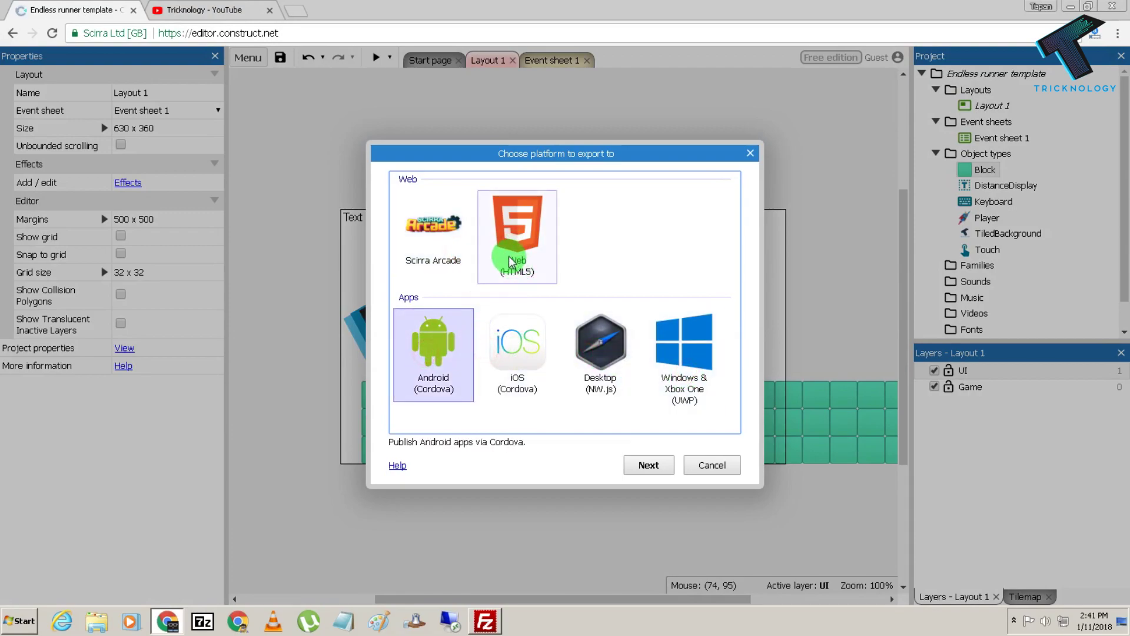
left_click(511, 263)
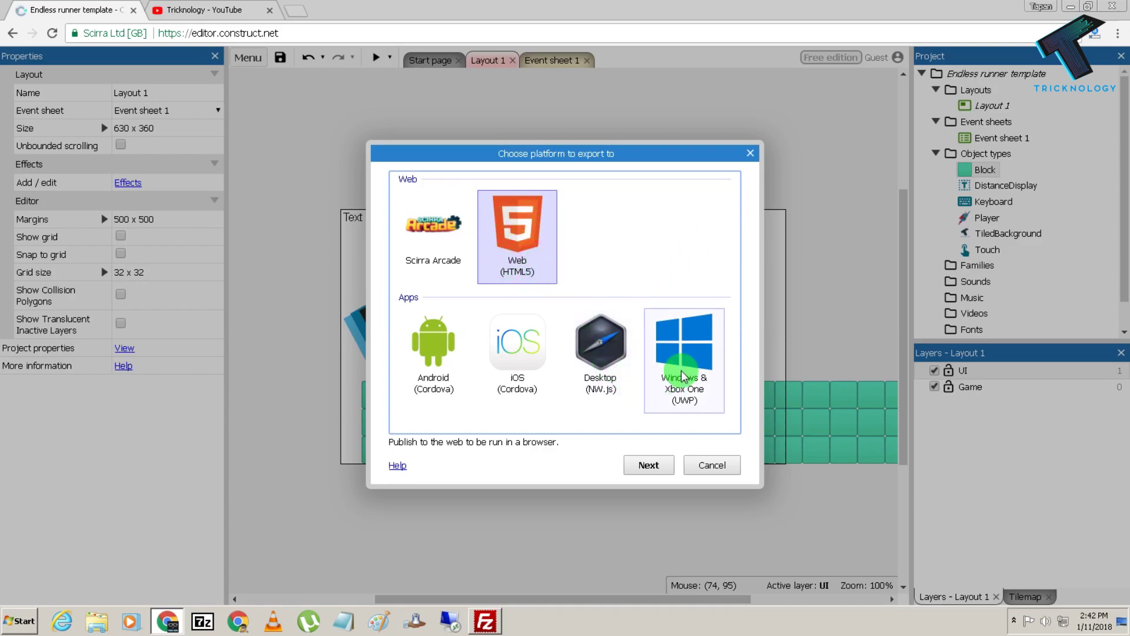
left_click(671, 400)
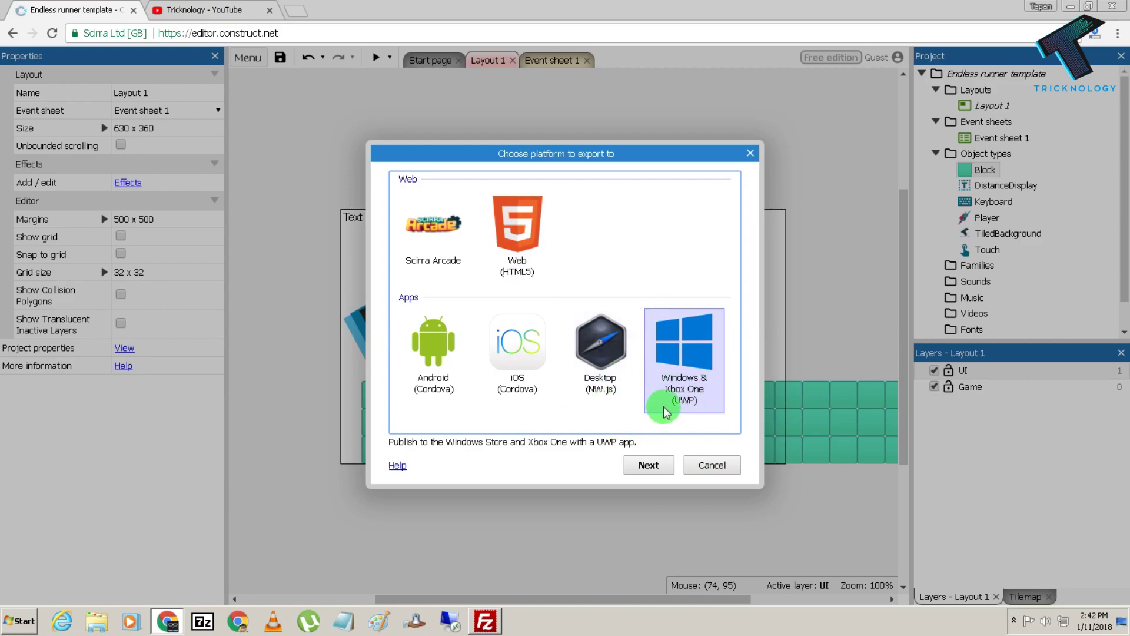
left_click(521, 390)
left_click(436, 389)
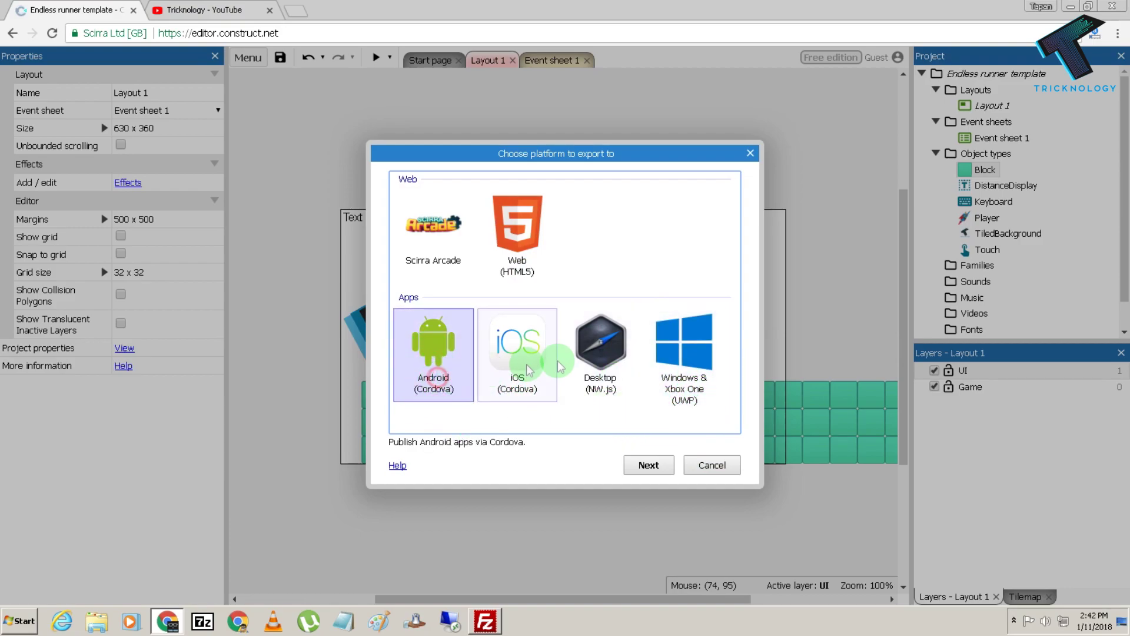
Step: Export the game for the Web (HTML5) platform with the Minify script option toggled
left_click(504, 254)
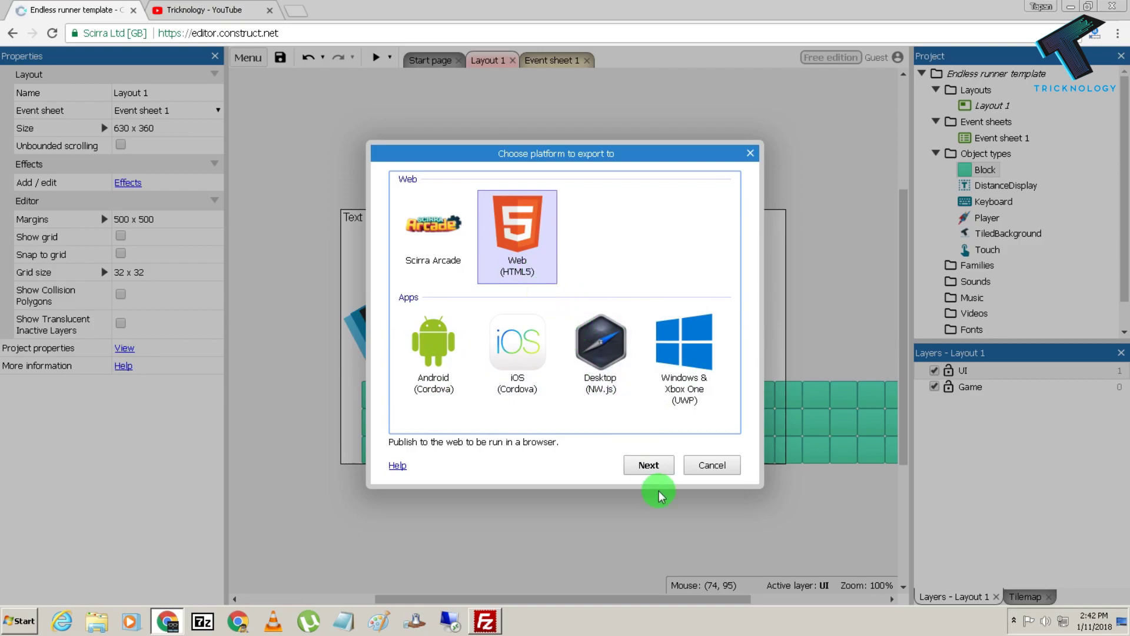
left_click(649, 466)
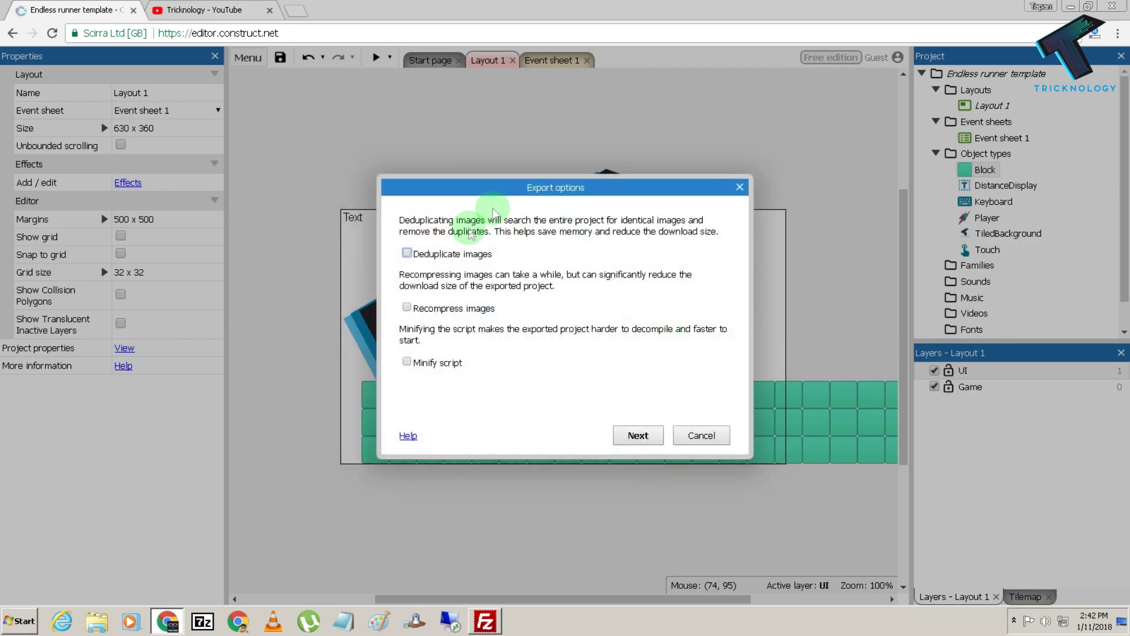
left_click(413, 365)
left_click(642, 437)
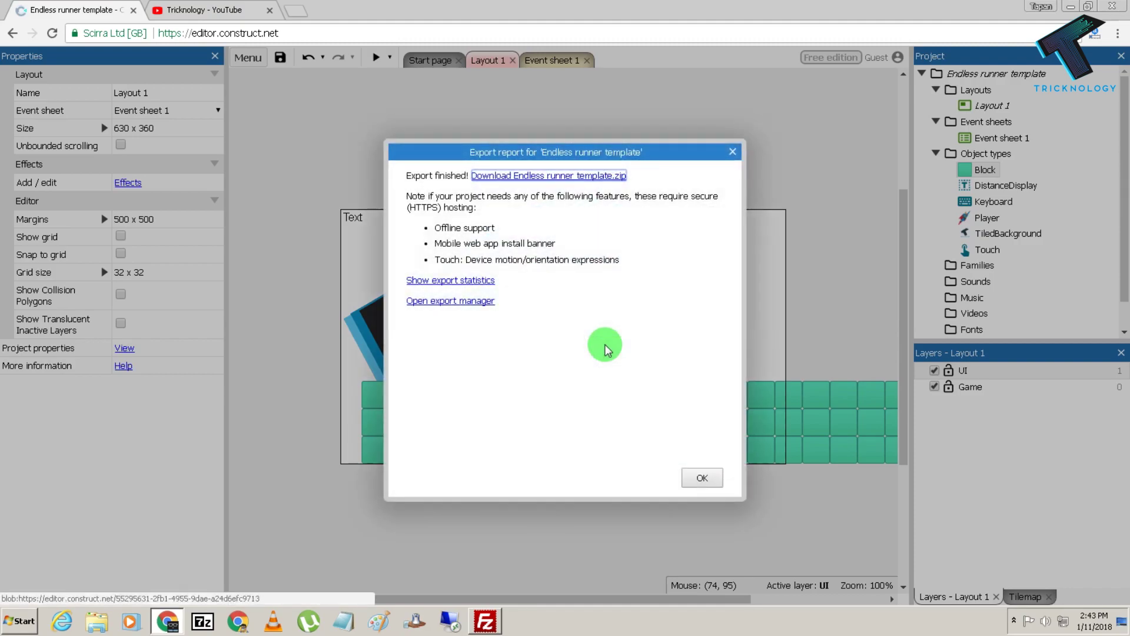
Step: Download the exported Endless runner template.zip from the export report and open the archive in WinRAR
left_click_drag(406, 175, 468, 174)
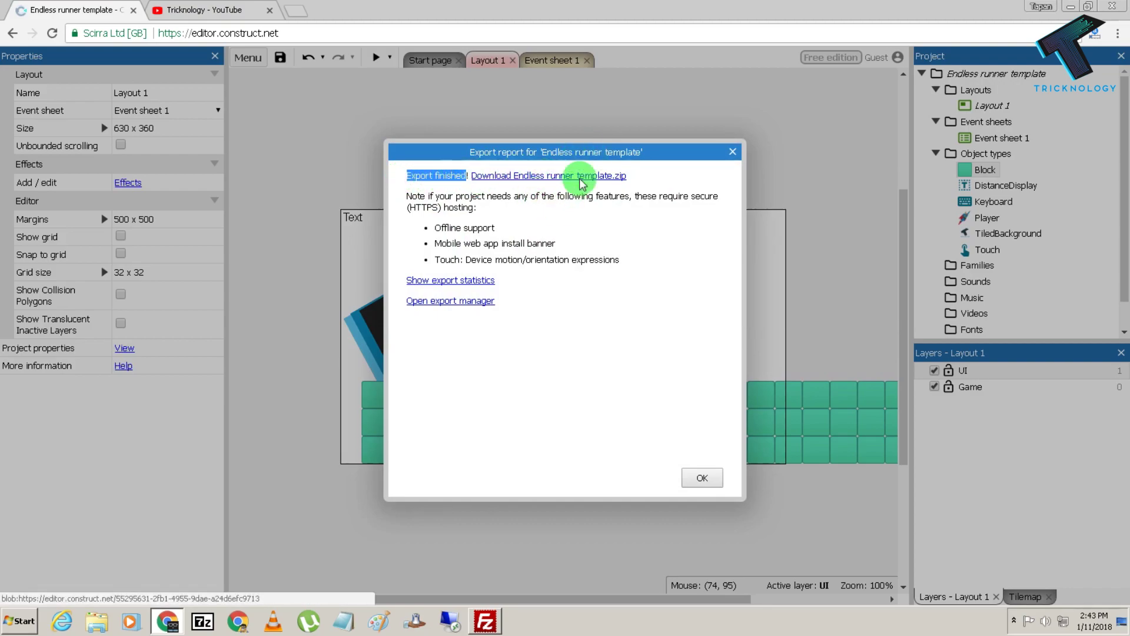
left_click(545, 176)
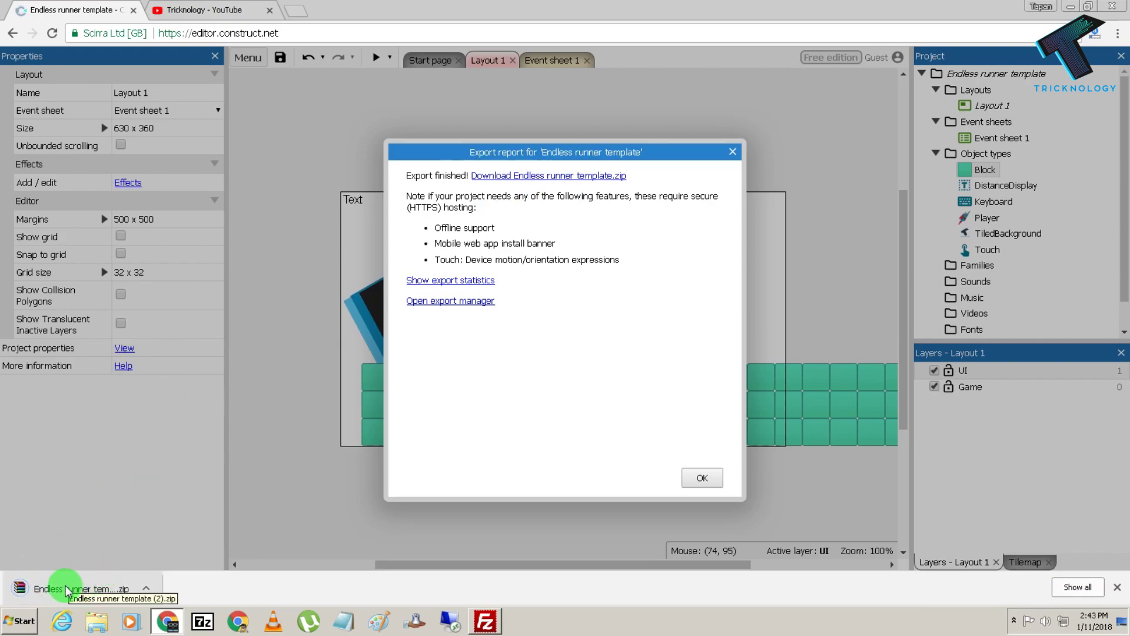
left_click(82, 589)
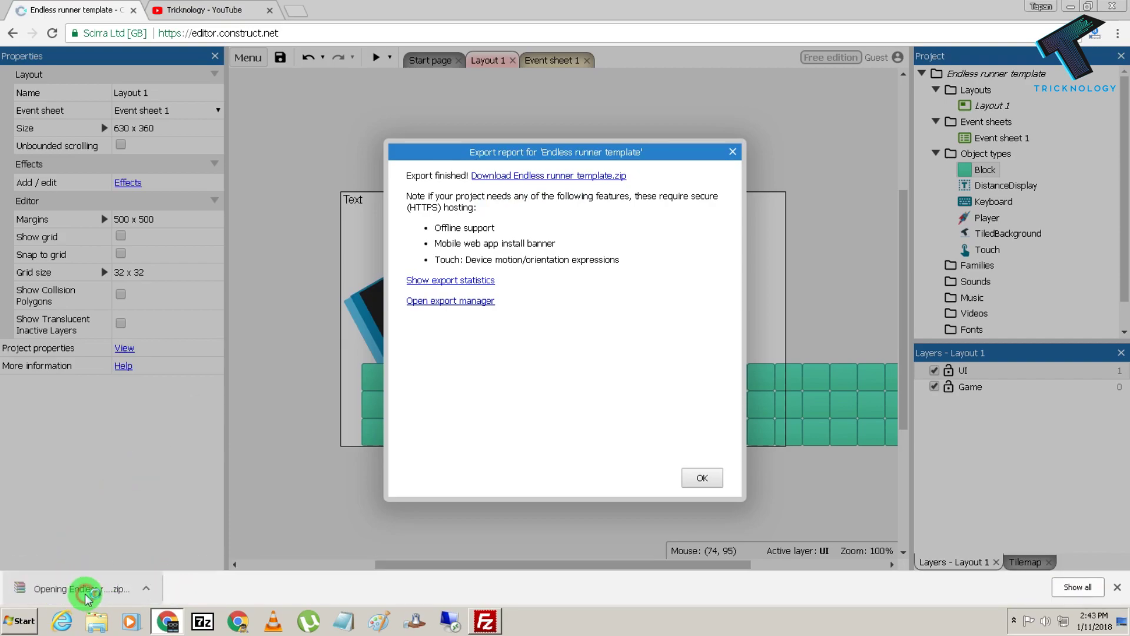
Step: Select all files and folders in the exported game archive and close the export report
left_click_drag(144, 457, 68, 273)
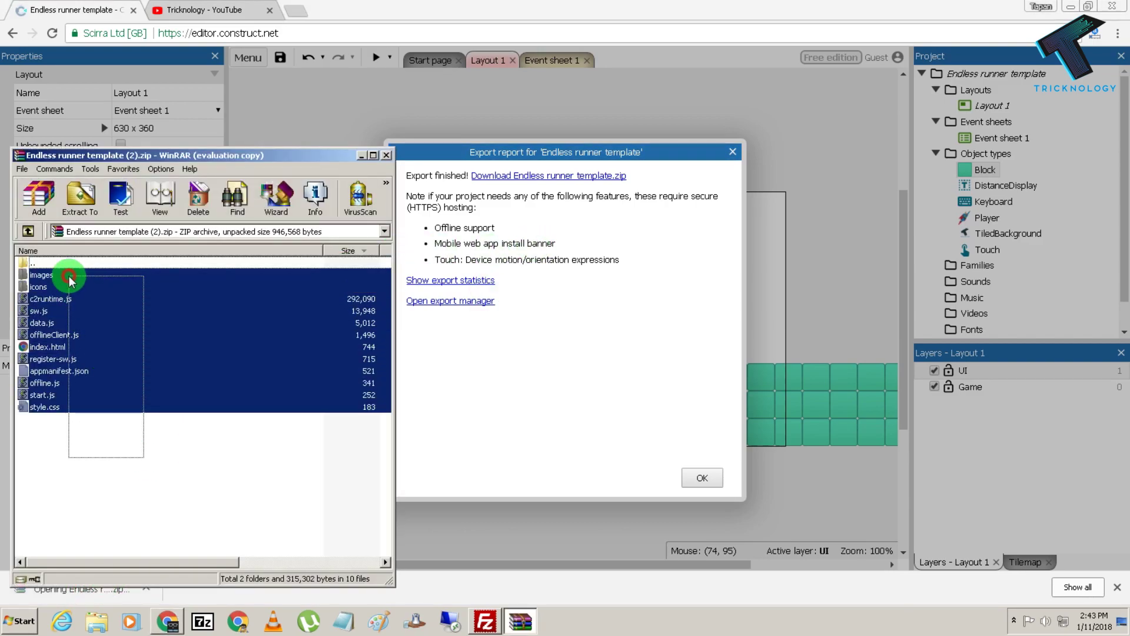
left_click(318, 316)
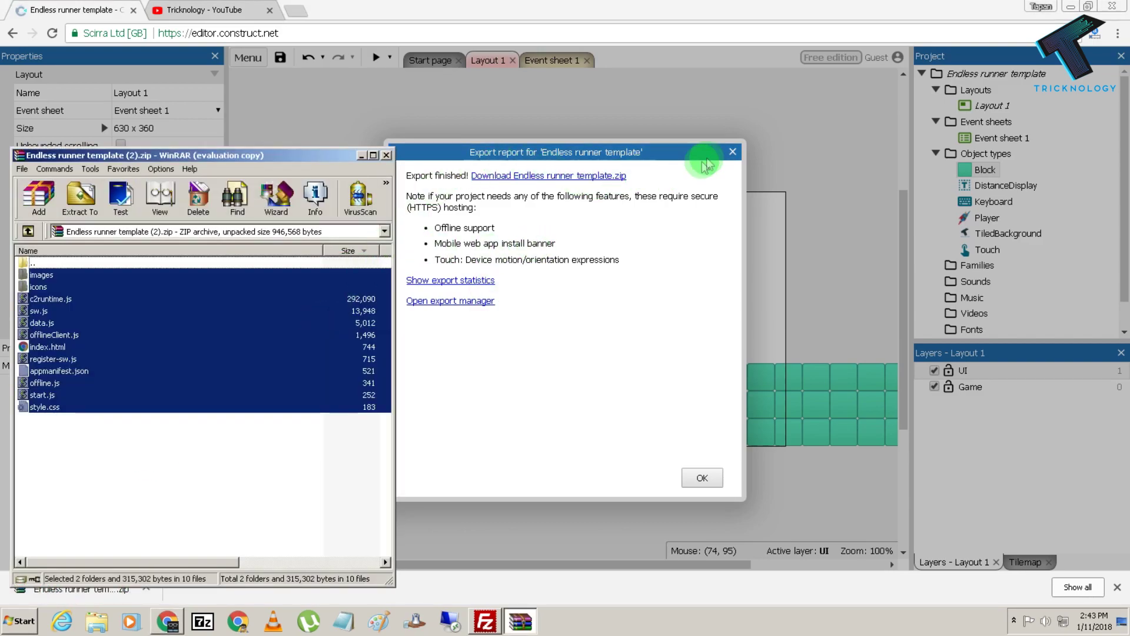
left_click(732, 152)
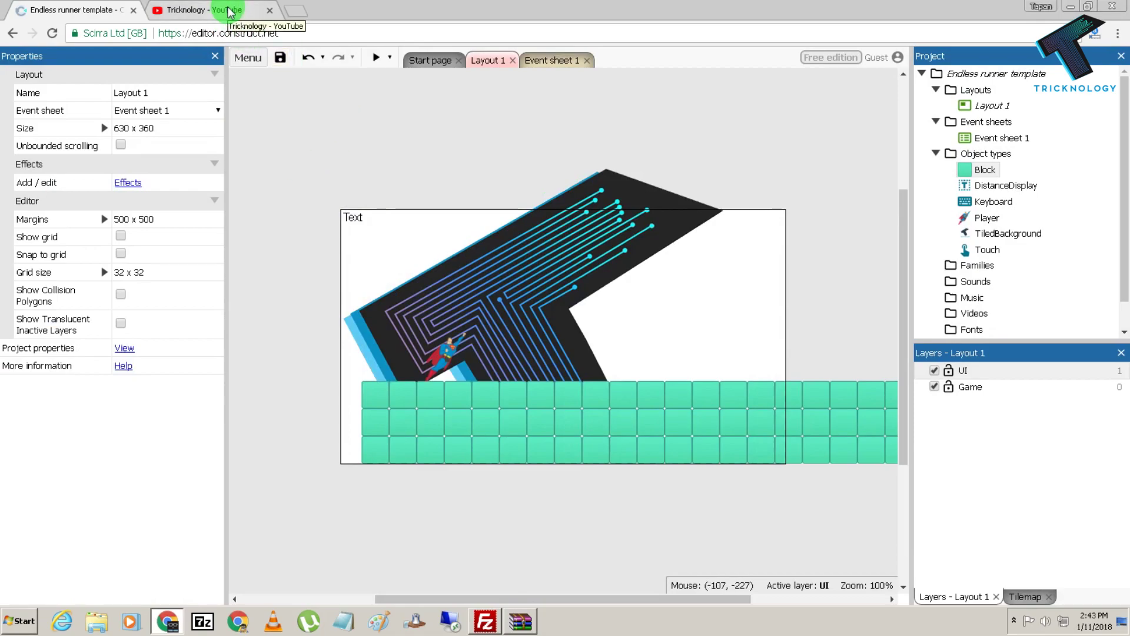
Step: Switch to the Tricknology YouTube channel and browse its uploaded videos
left_click(229, 13)
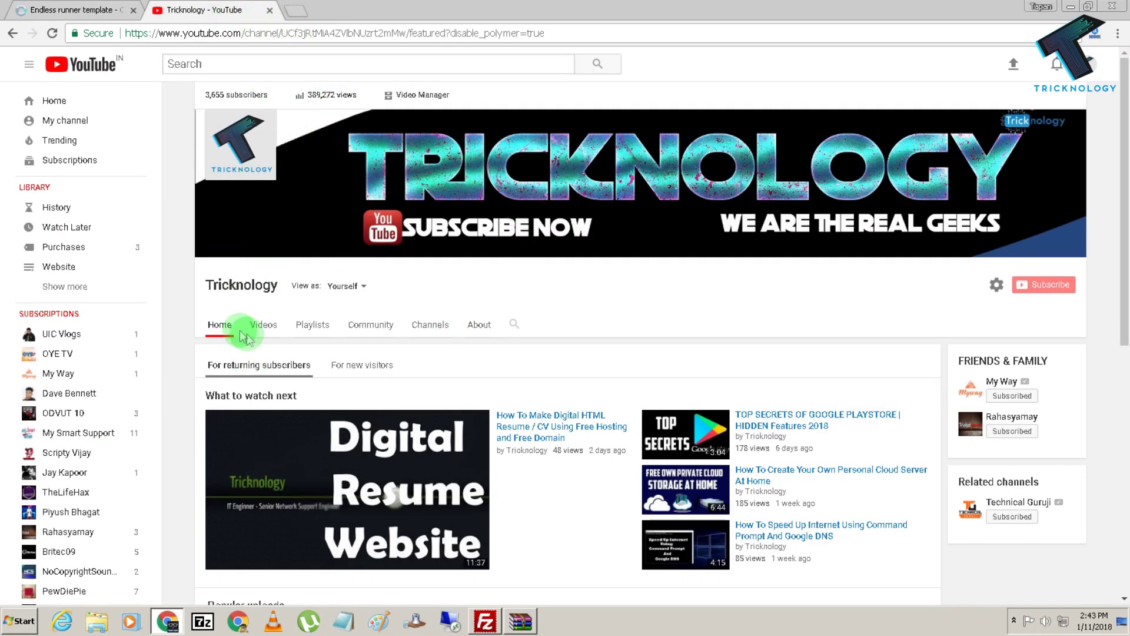
left_click(265, 333)
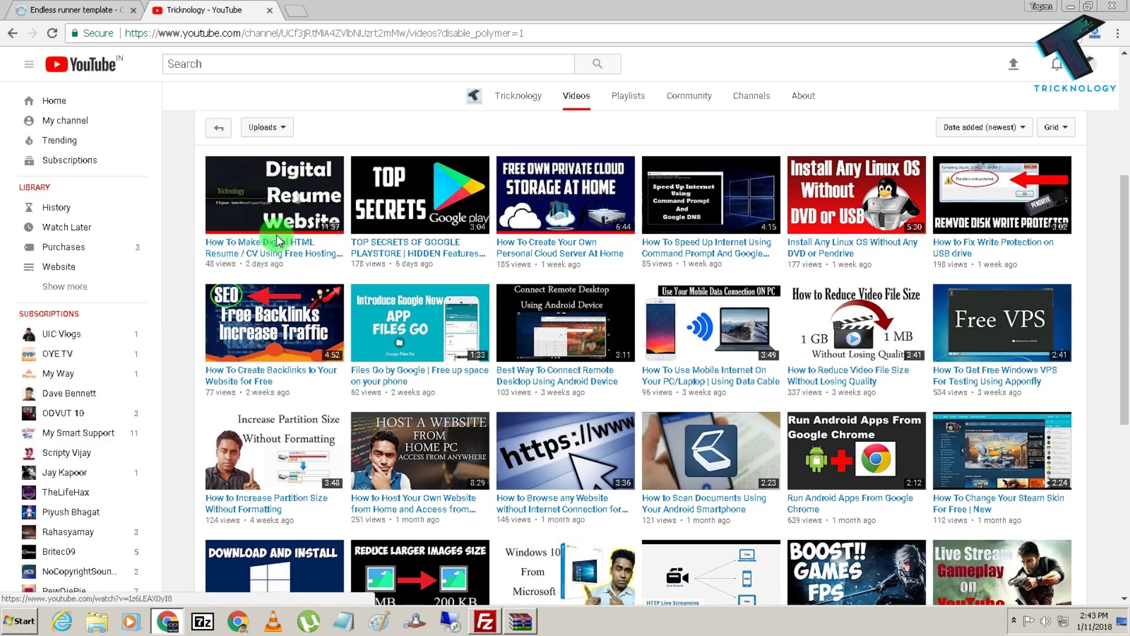
Step: Place the FileZilla window beside the WinRAR archive and connect to the FTP server ftp.epizy.com with the filled-in credentials
left_click(520, 621)
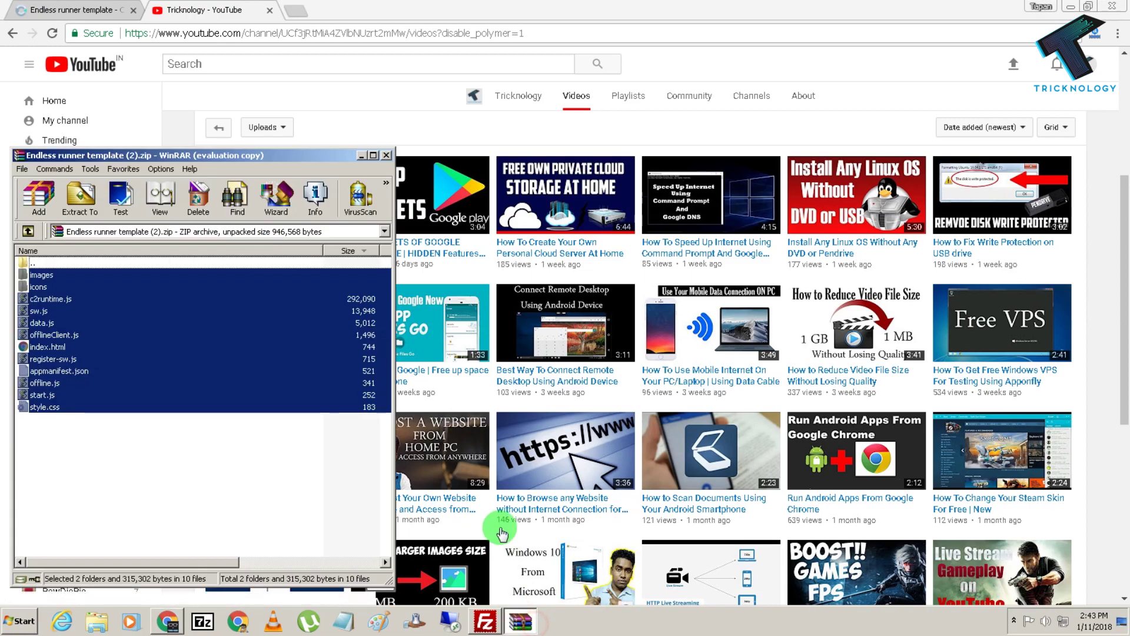
left_click(486, 622)
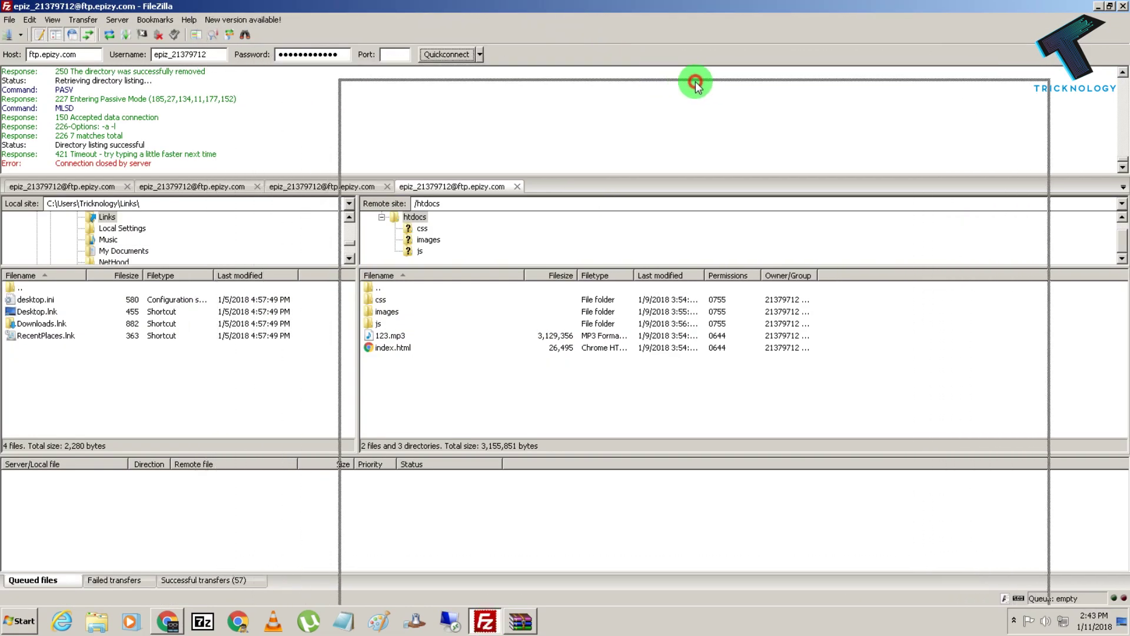
left_click_drag(706, 6, 717, 80)
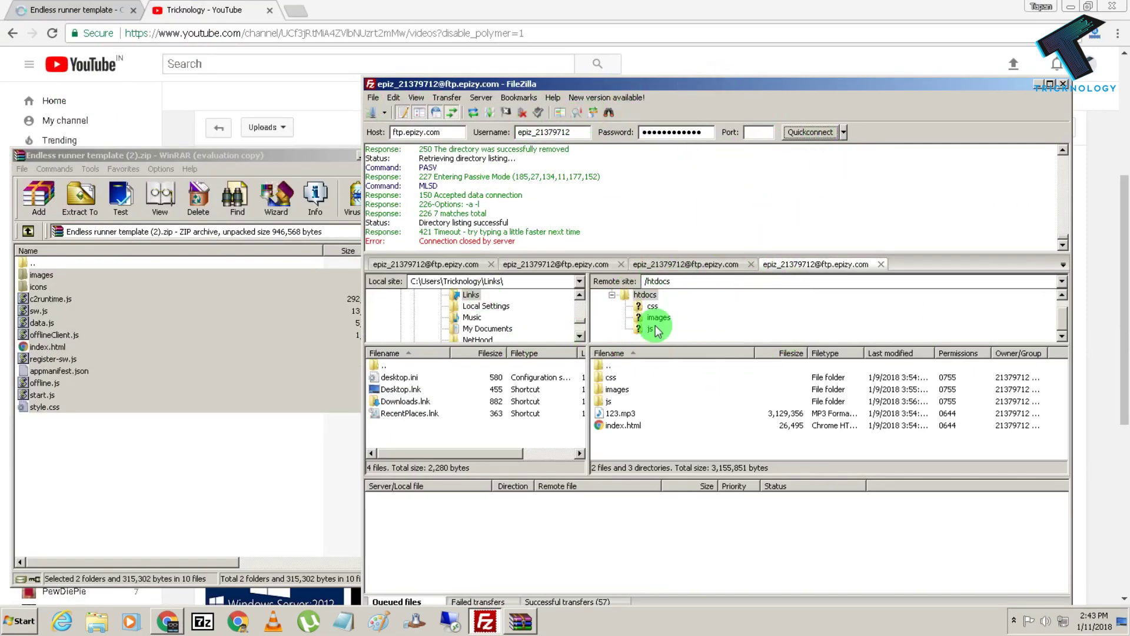
left_click(809, 135)
left_click(741, 382)
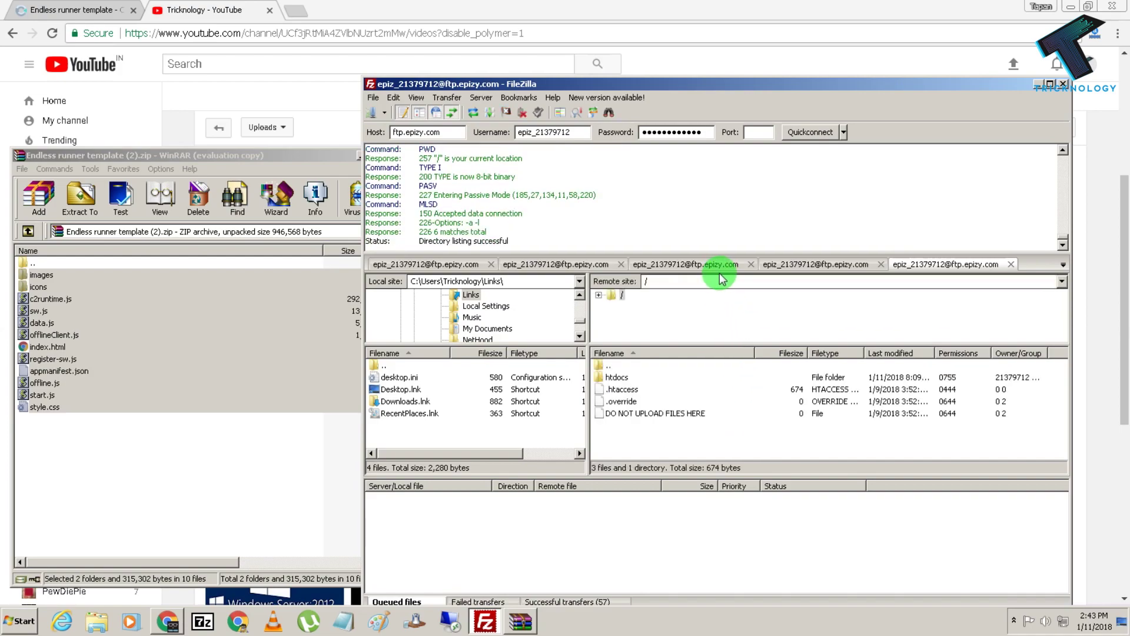
Step: Create a directory named tricknologygame inside the server's htdocs folder and open it
left_click(615, 377)
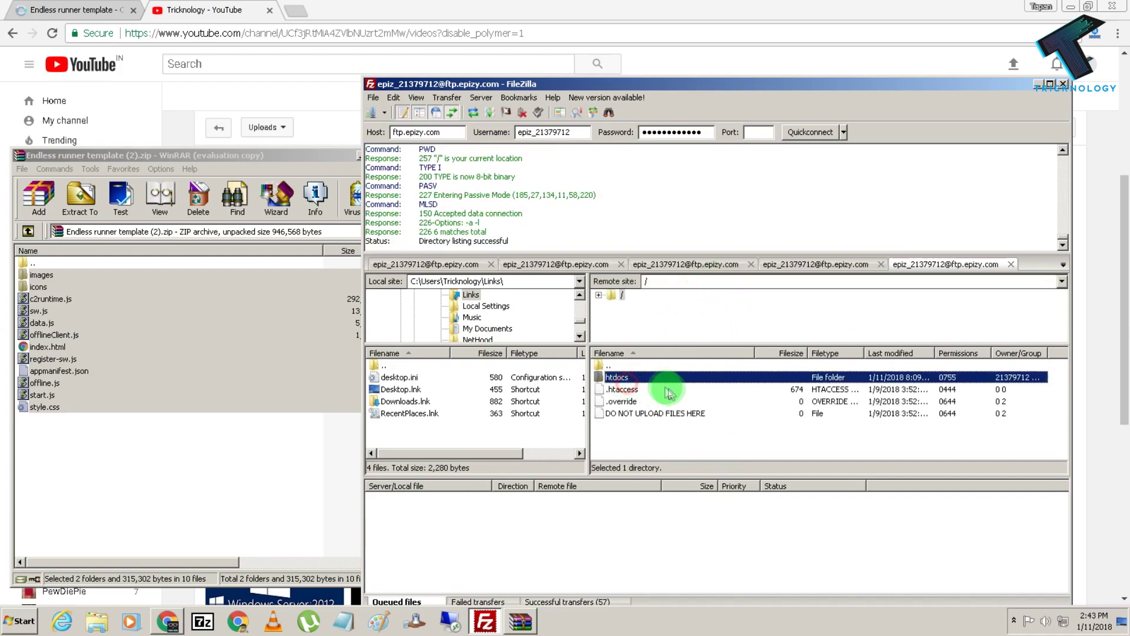
double_click(625, 377)
right_click(640, 436)
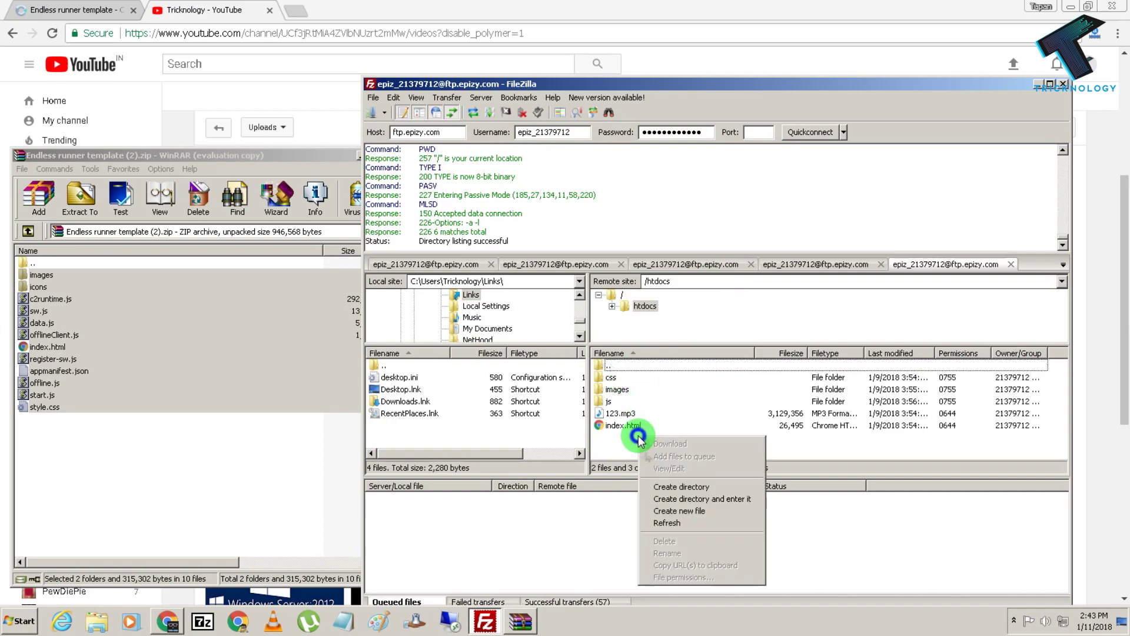
left_click(671, 486)
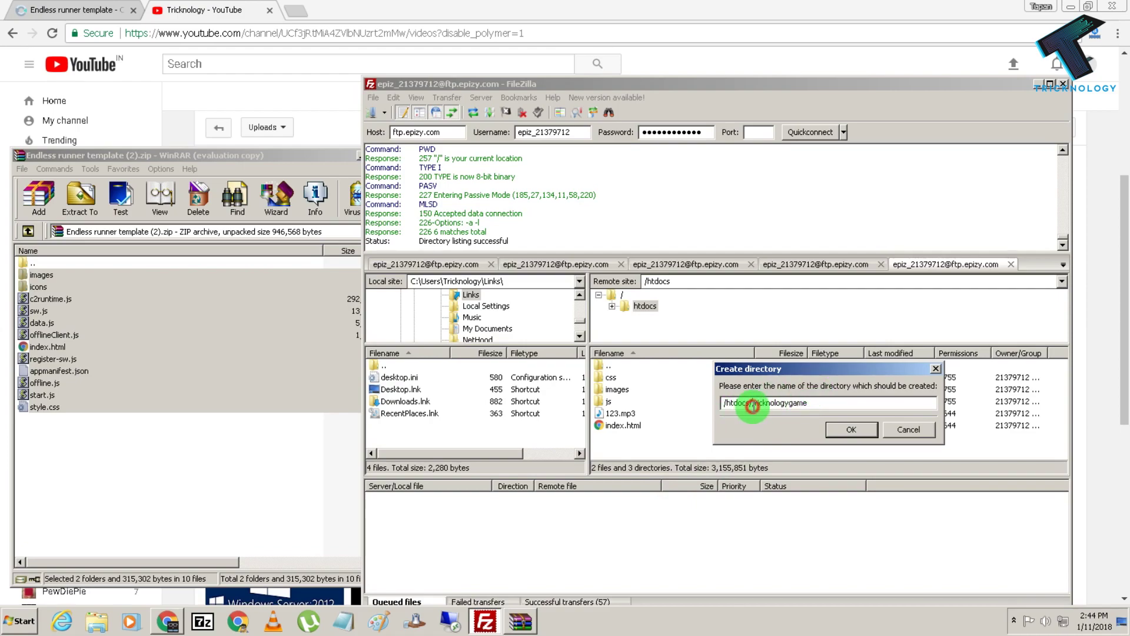
left_click_drag(753, 405, 848, 411)
left_click(851, 429)
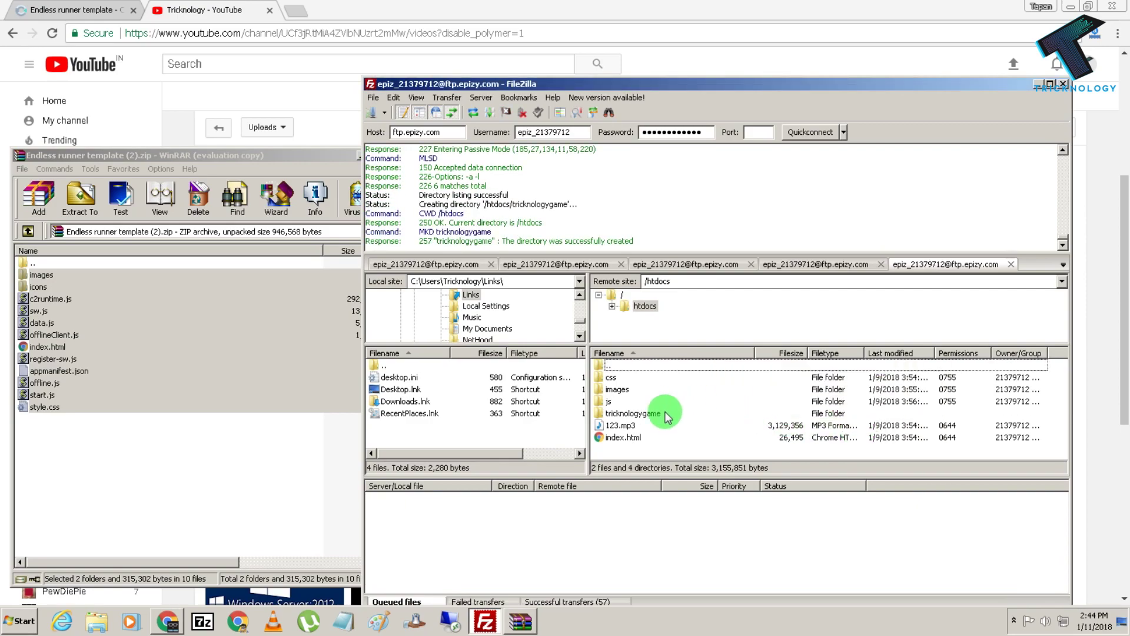
left_click(654, 414)
double_click(667, 419)
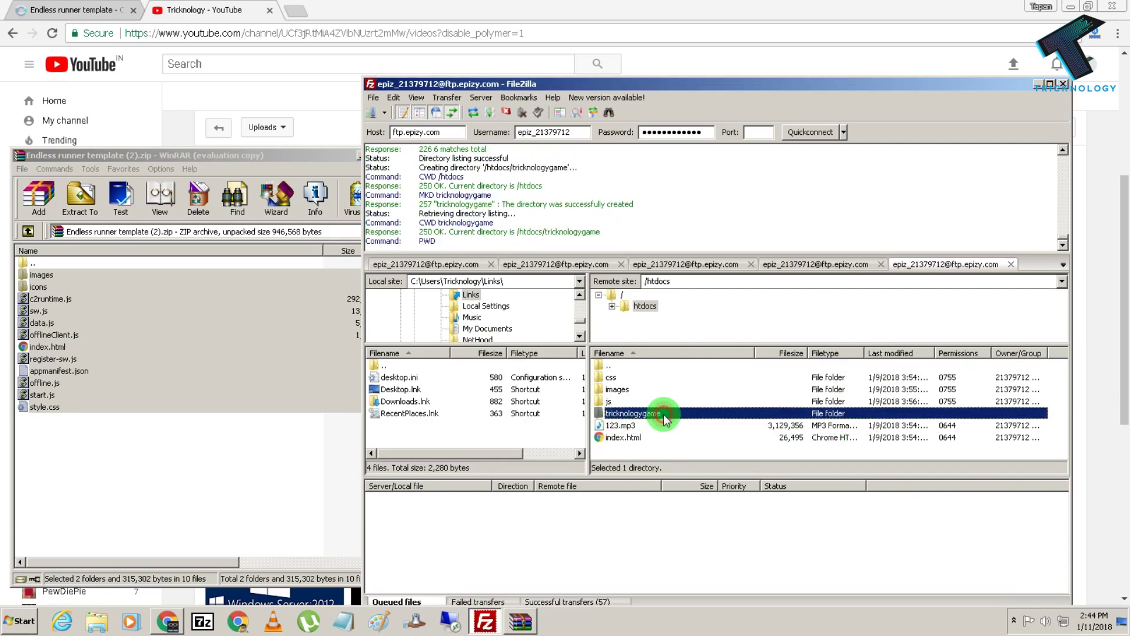
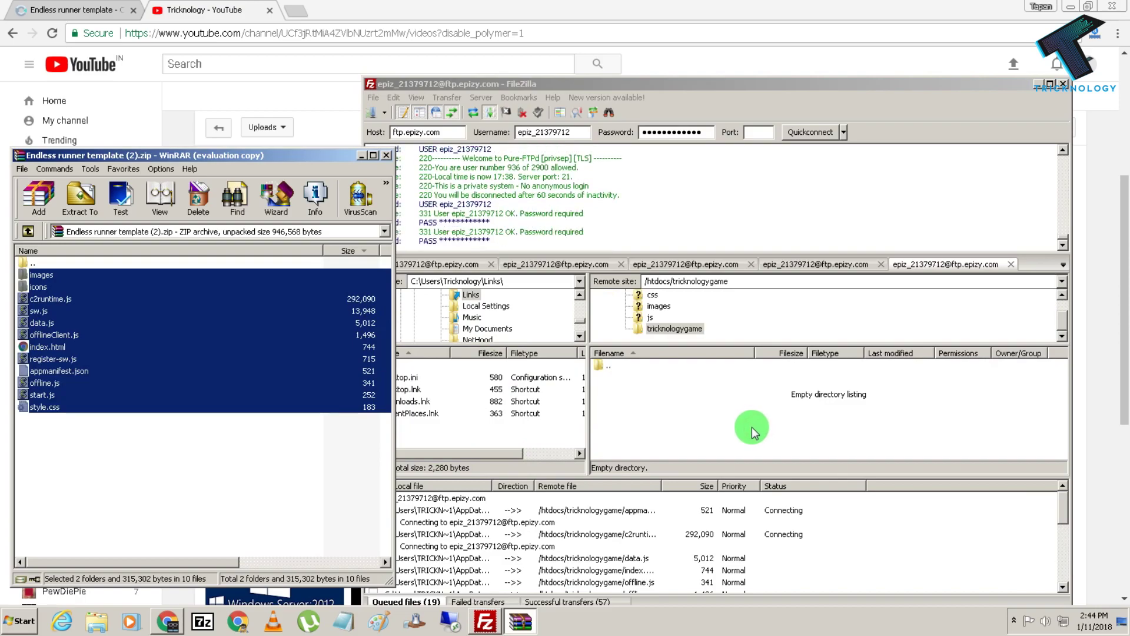
Step: Enlarge the transfer queue area in FileZilla and maximize the window to follow the upload
left_click(510, 478)
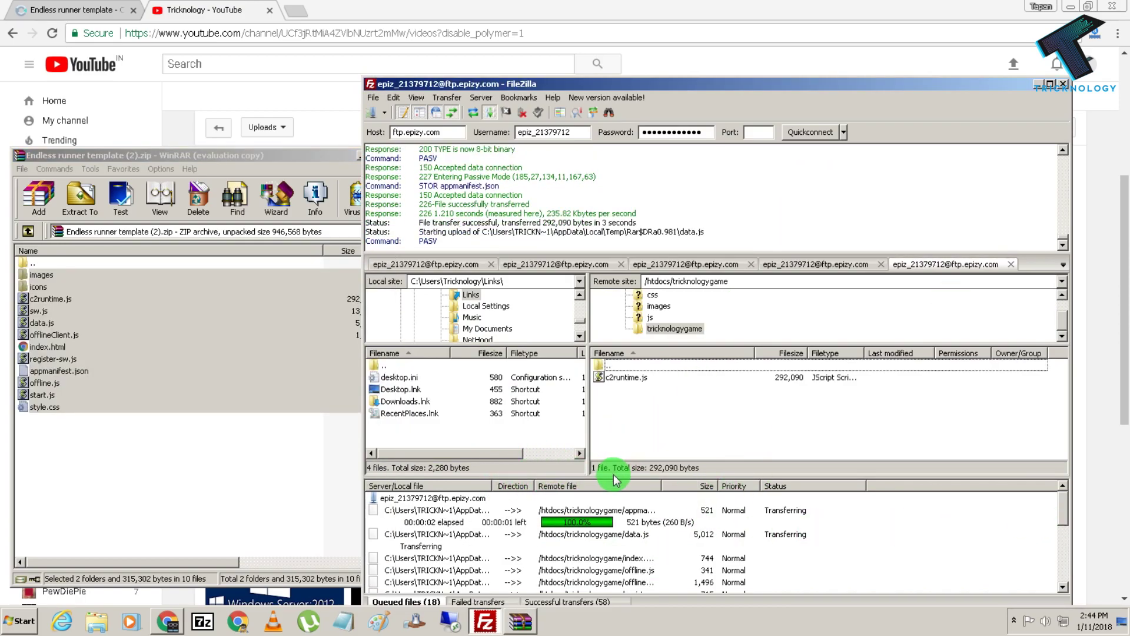
left_click_drag(607, 475, 605, 392)
double_click(606, 84)
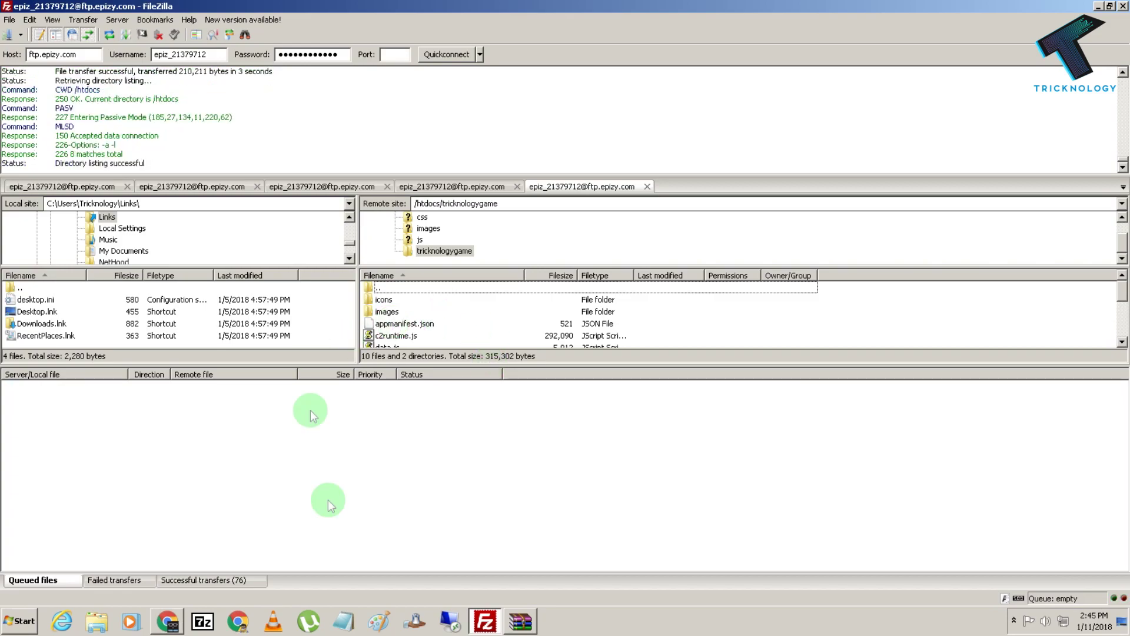
Step: Switch to the Chrome browser and load the website tricknology123.epizy.com in place of the YouTube channel page
left_click(171, 623)
left_click(283, 32)
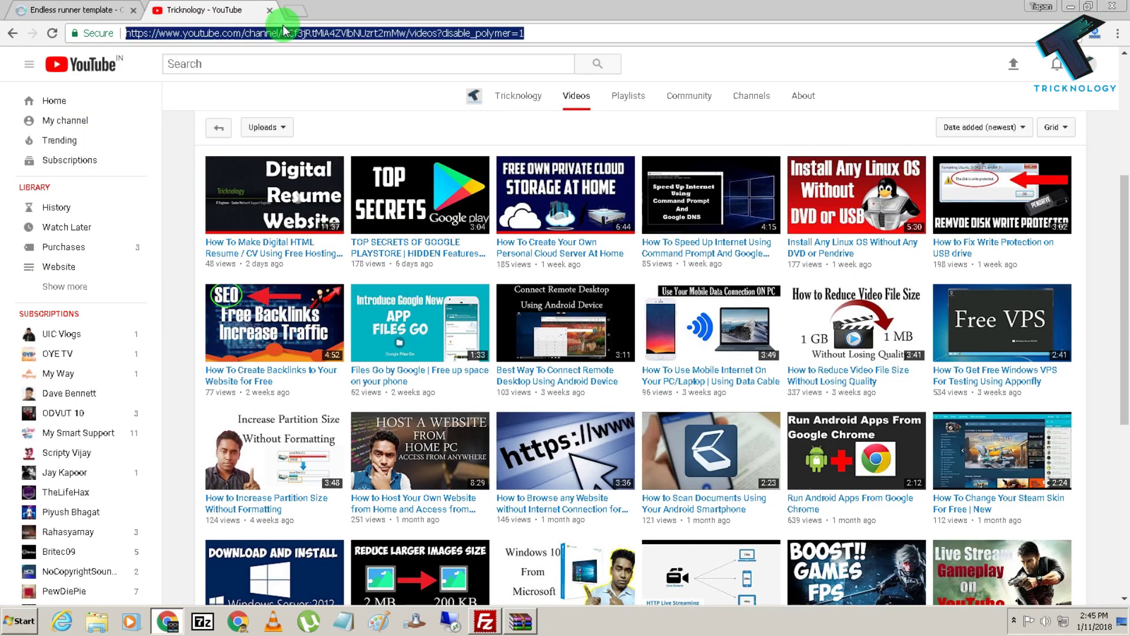
type("tricknolog")
key("Return")
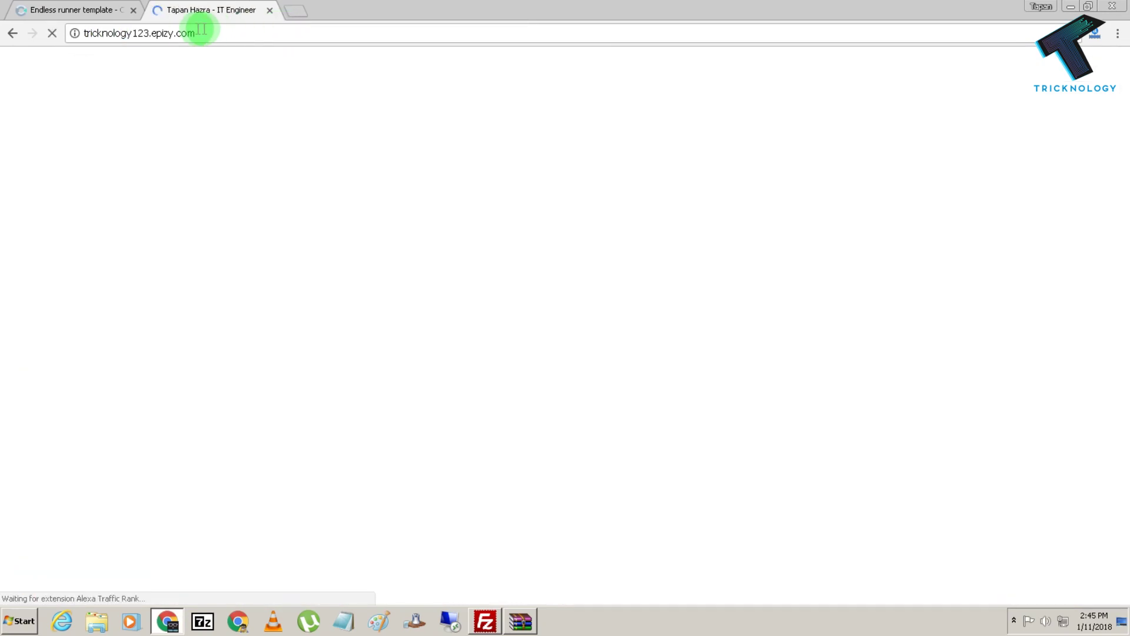
left_click(188, 32)
Step: Check the uploaded files and the tricknologygame folder name in FileZilla's remote path, and return to the browser
left_click(493, 615)
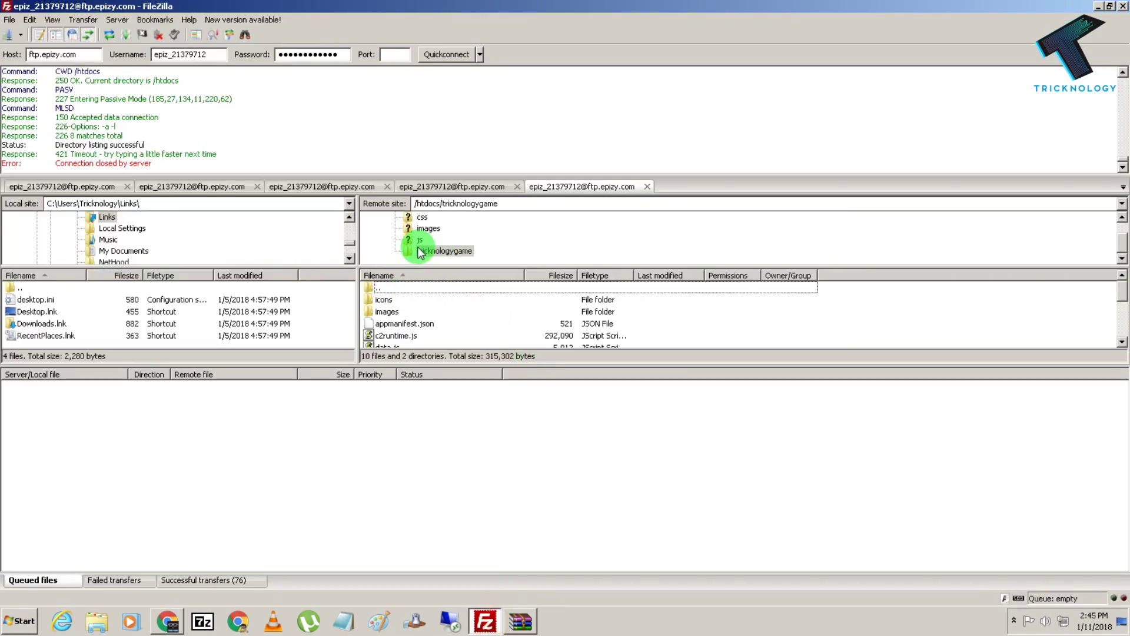
left_click_drag(437, 376, 436, 456)
left_click(439, 205)
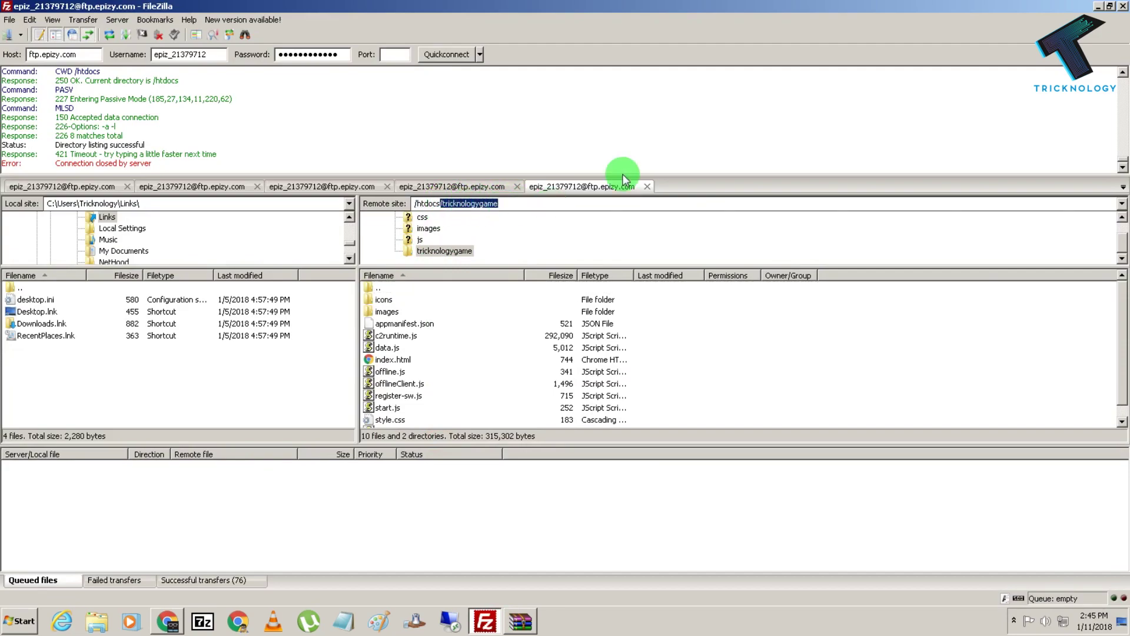
left_click(1101, 6)
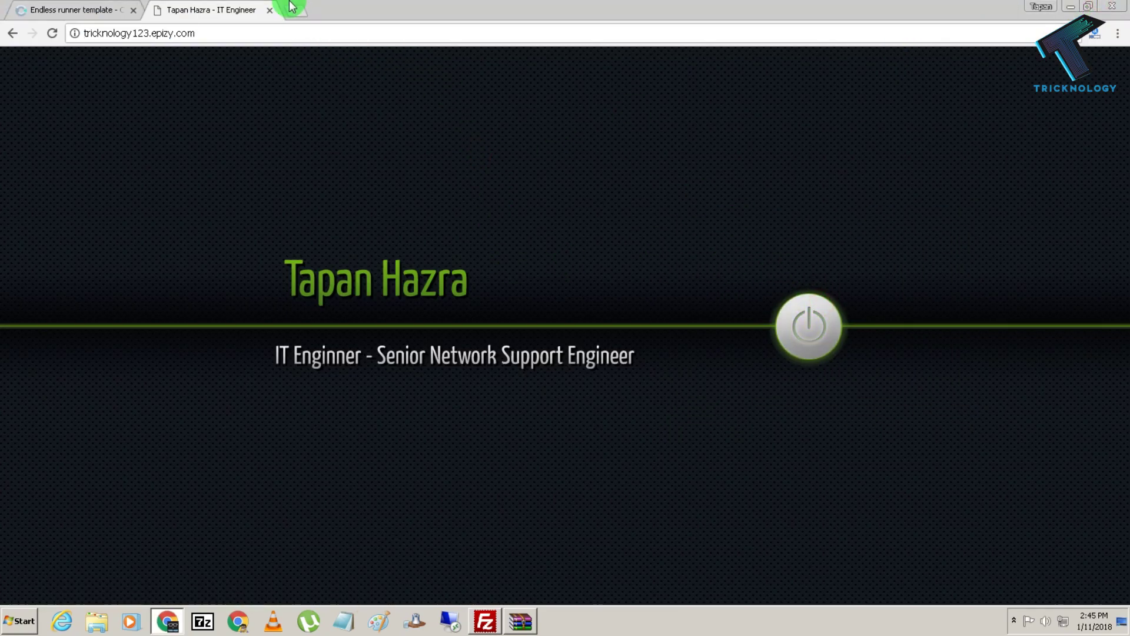
Step: Append /tricknologygame to the tricknology123.epizy.com address and load the uploaded game
left_click(243, 35)
left_click(256, 31)
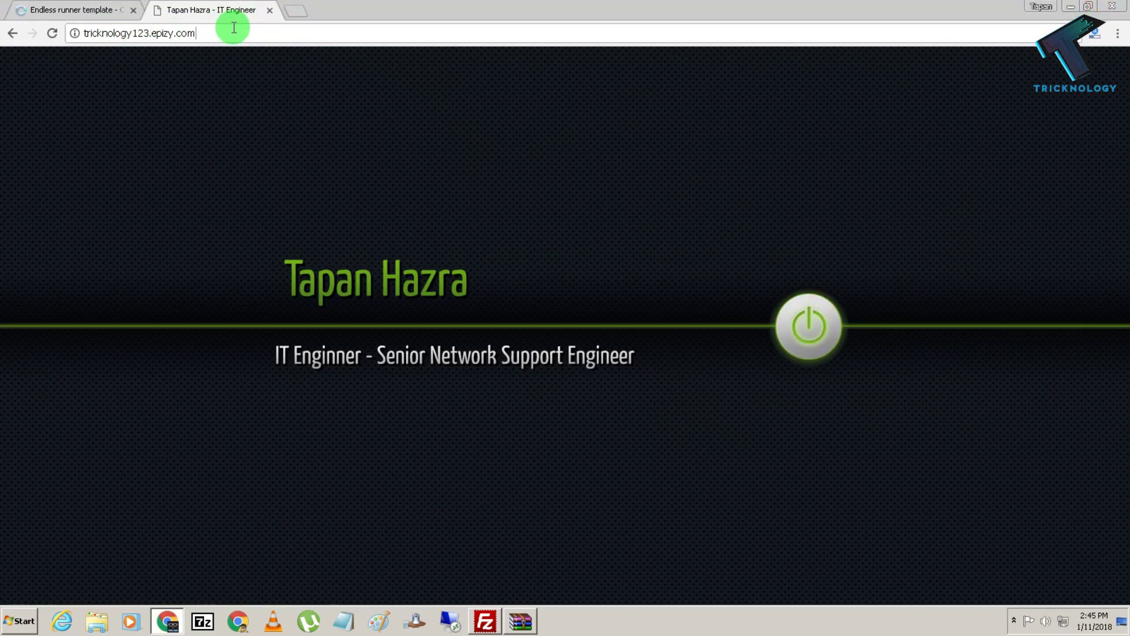
type("/tricknologygame")
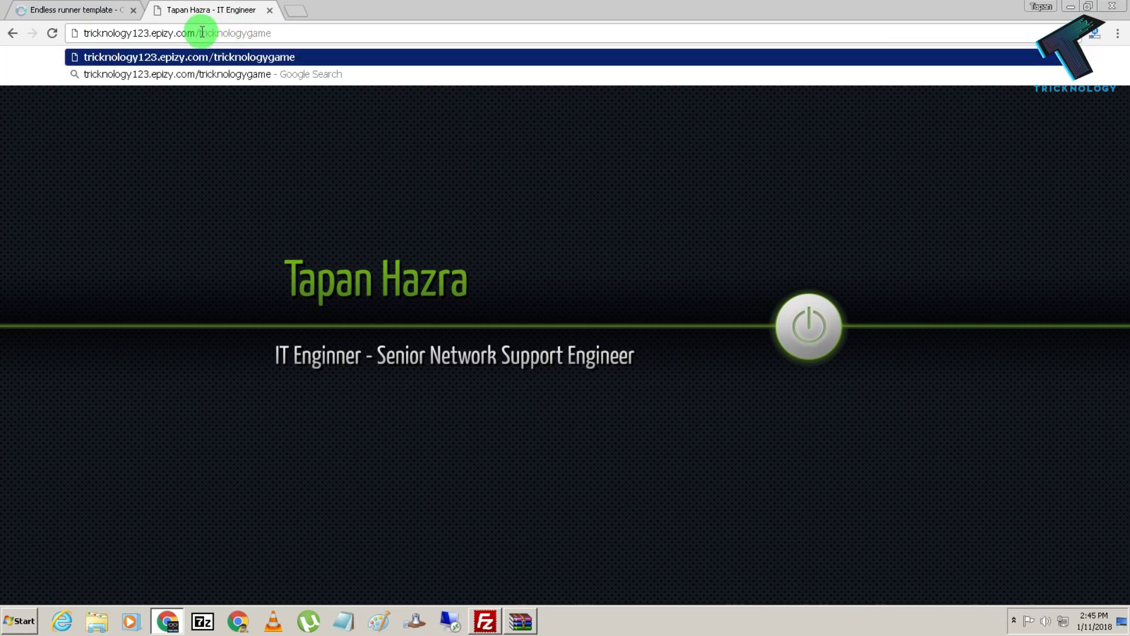
key("Return")
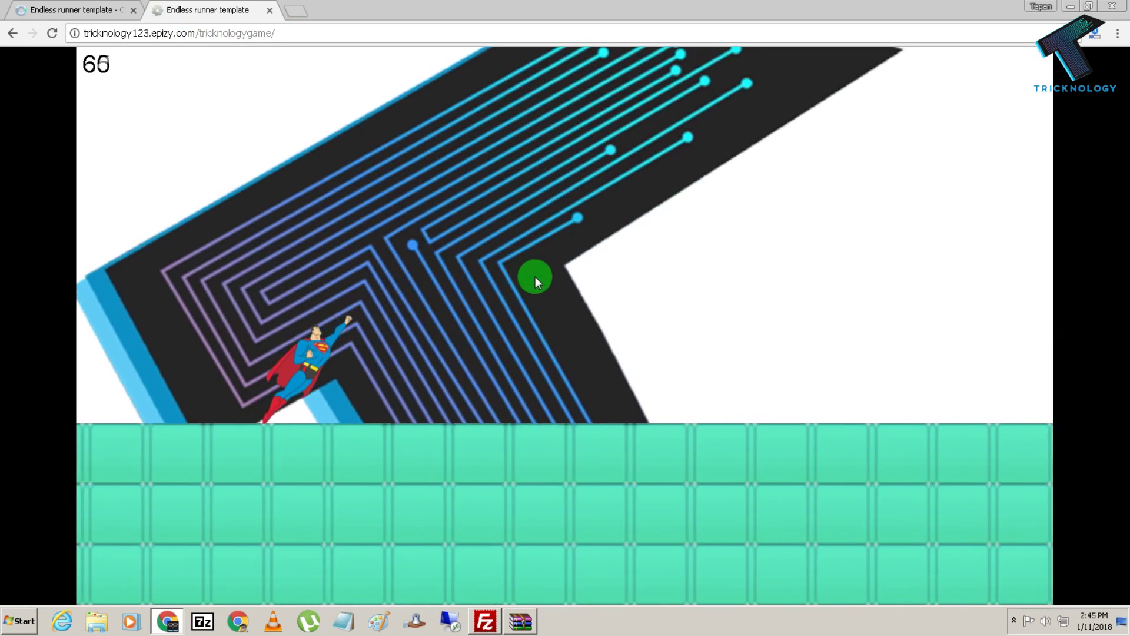
Step: Play the hosted endless runner game, making the Superman character jump across the gaps between platforms
left_click(496, 278)
left_click(507, 320)
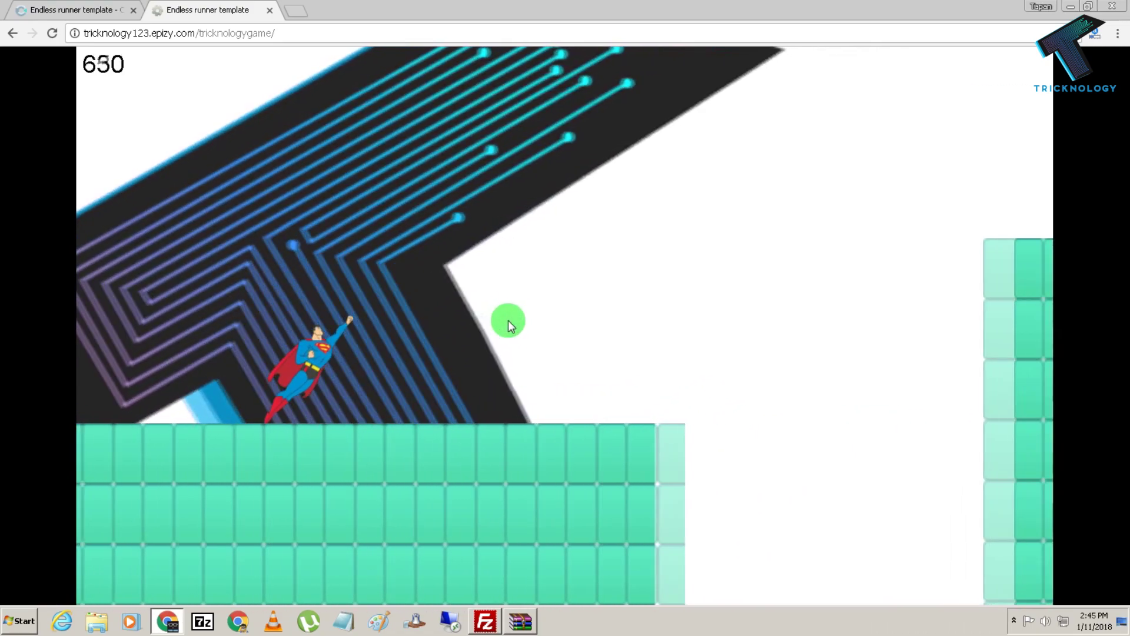
left_click(507, 320)
left_click(508, 320)
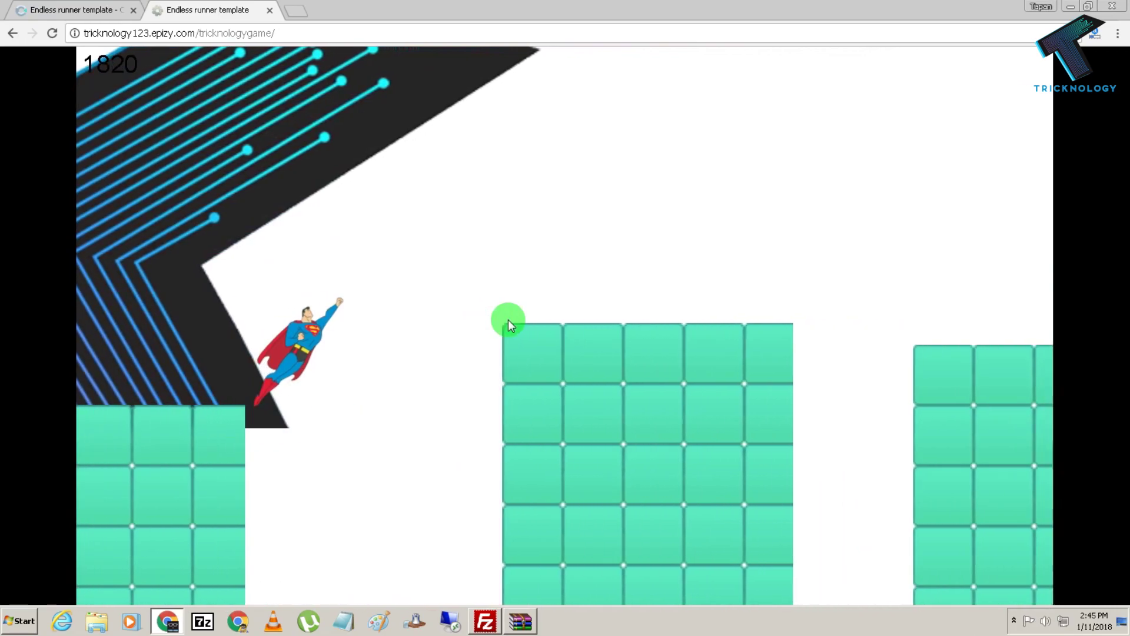
left_click(507, 320)
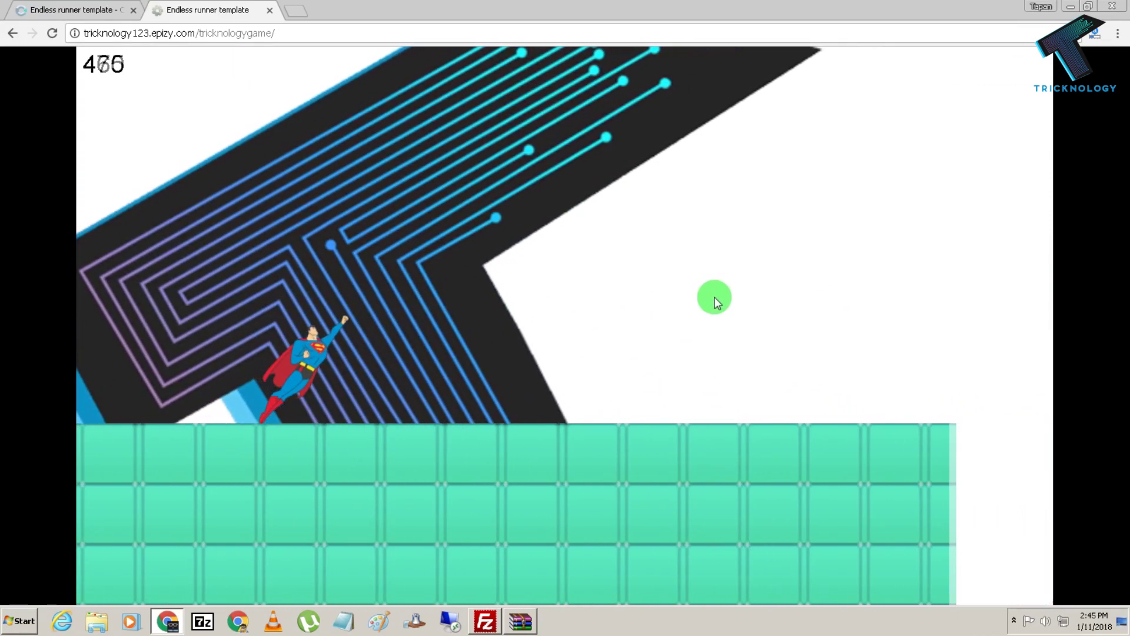
left_click(713, 308)
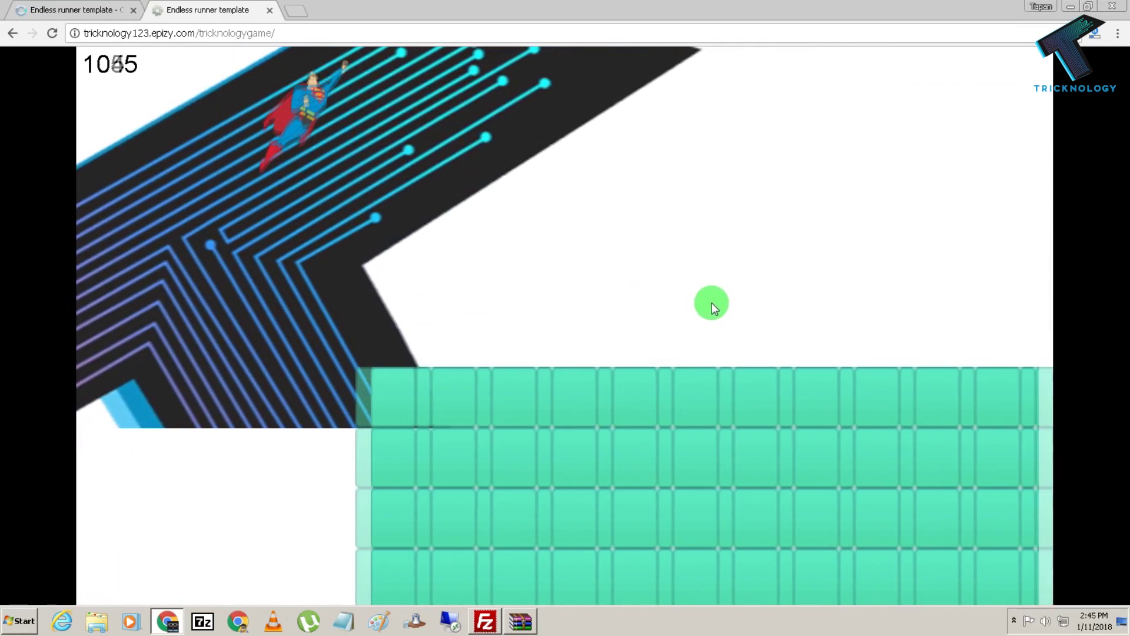
left_click(712, 307)
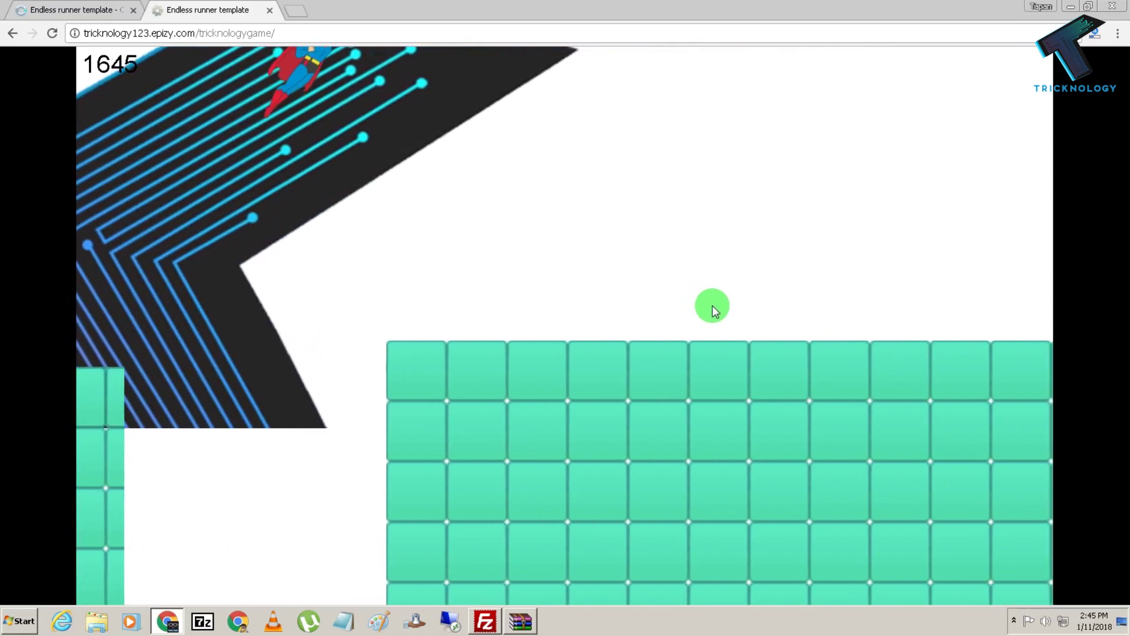
left_click(712, 307)
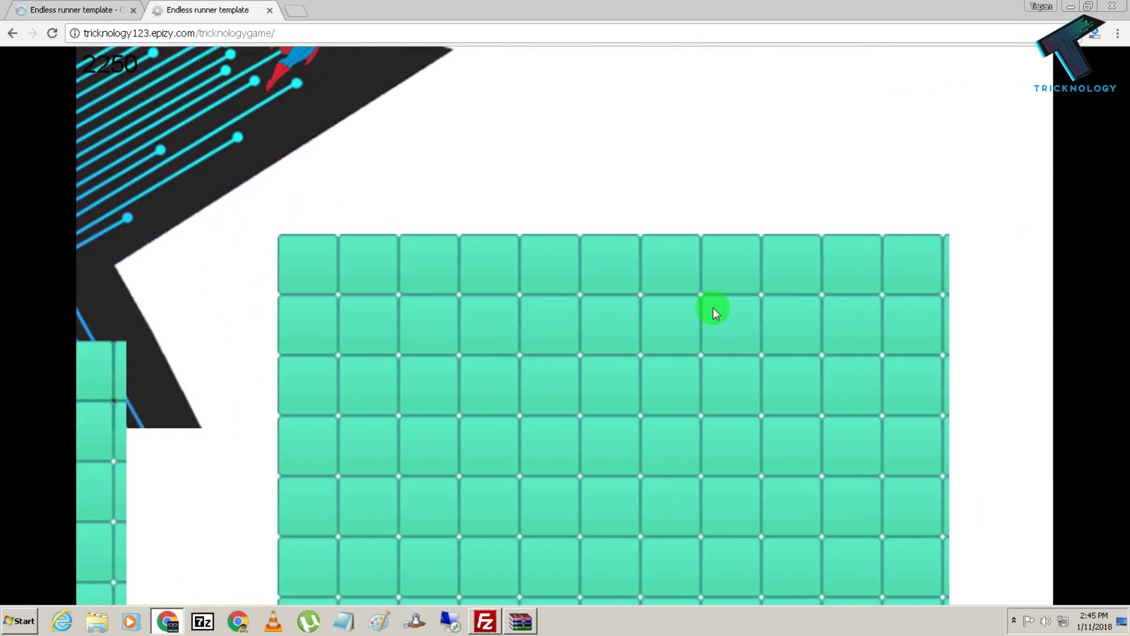
left_click(712, 308)
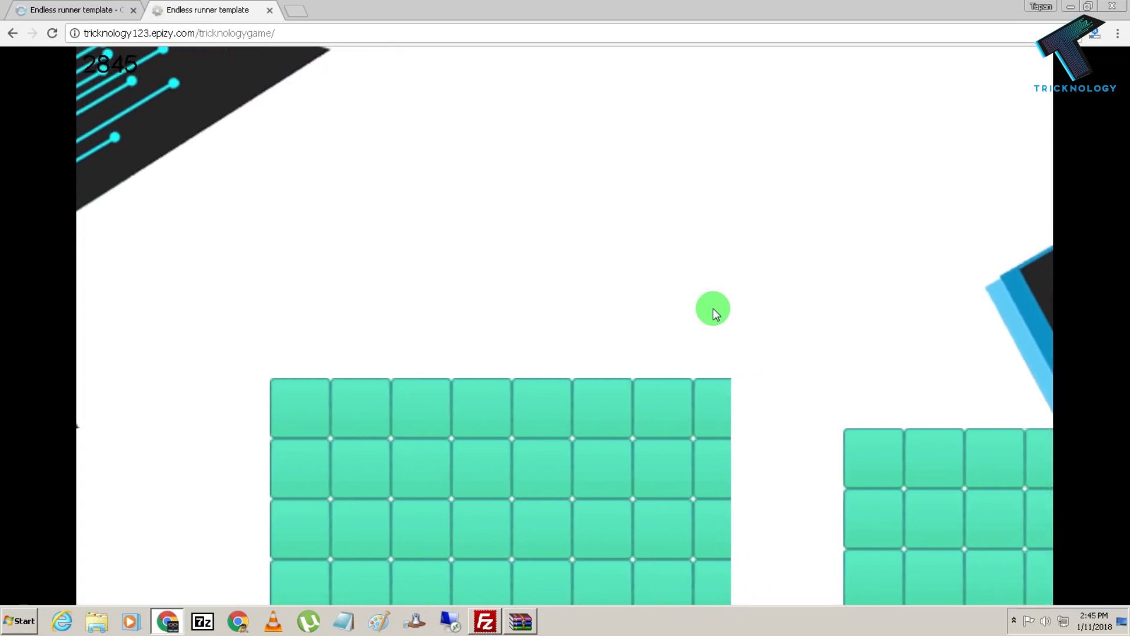
left_click(712, 309)
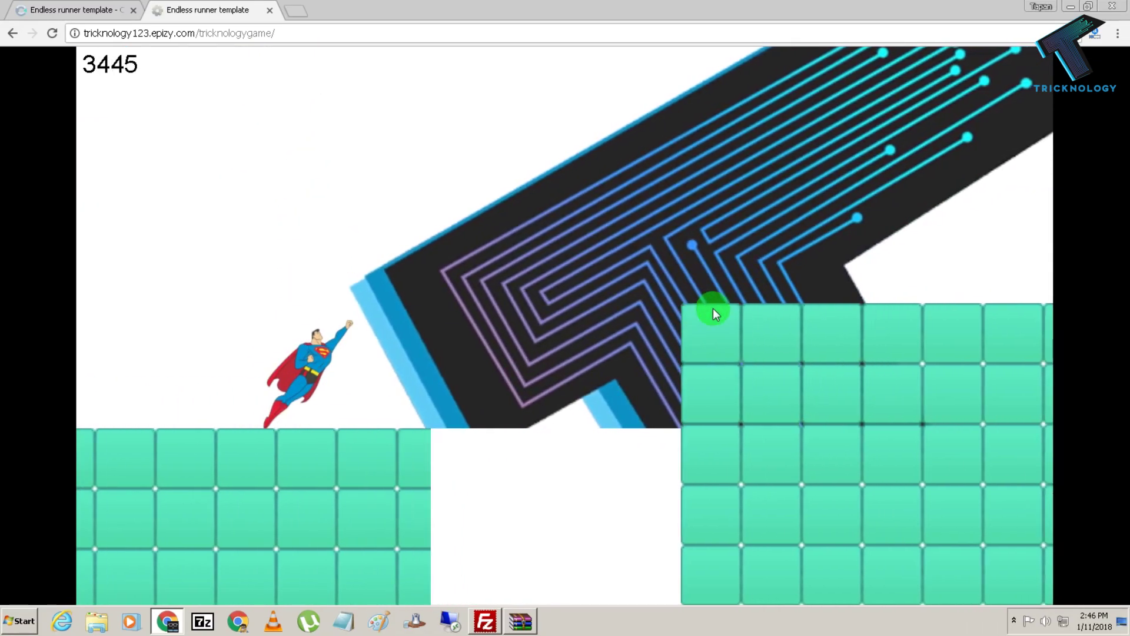
left_click(713, 309)
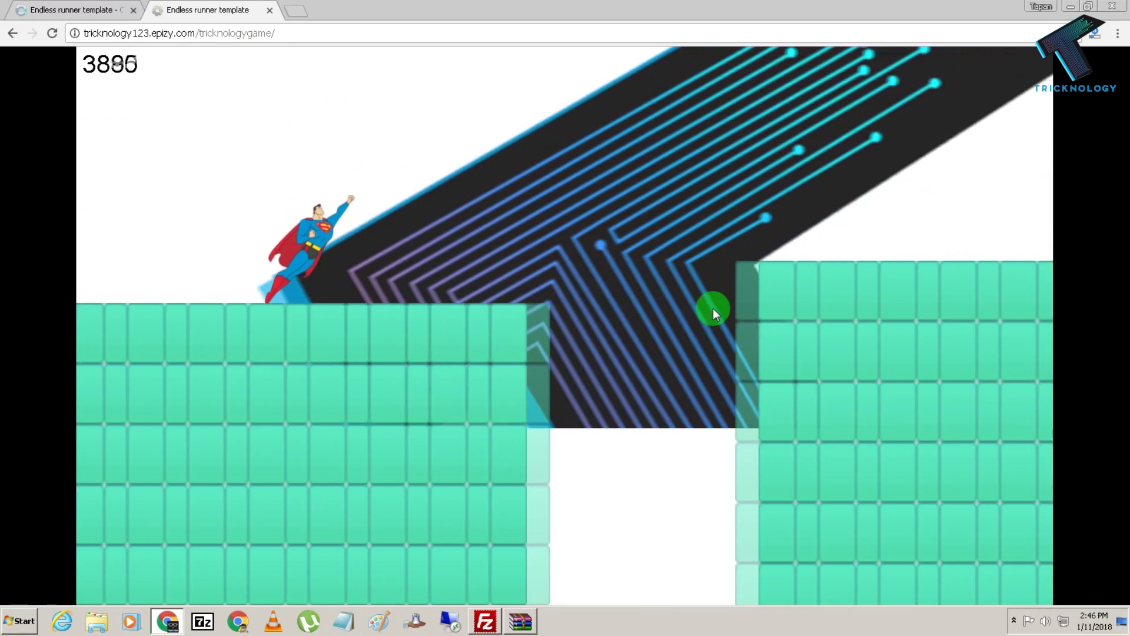
left_click(712, 309)
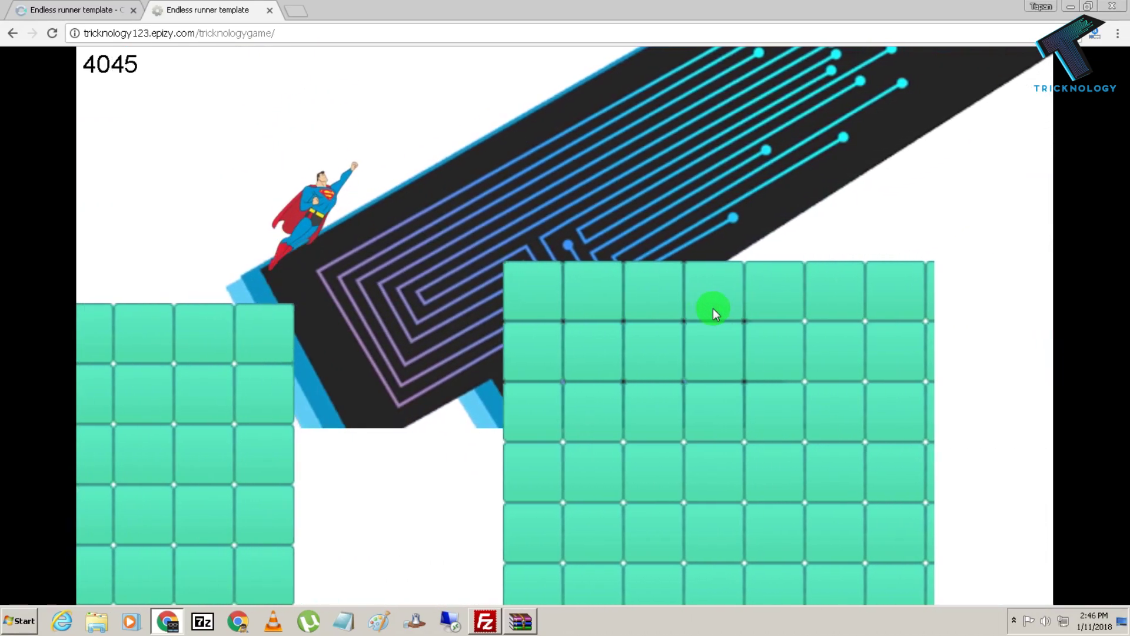